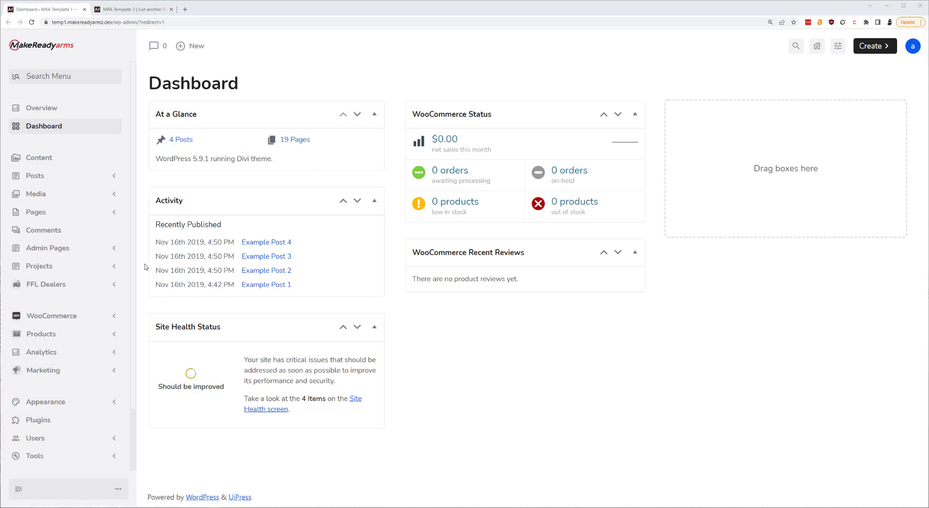
Step: Open the list of all products and look through the existing entries
{"action": "left_click", "coordinate": [115, 335]}
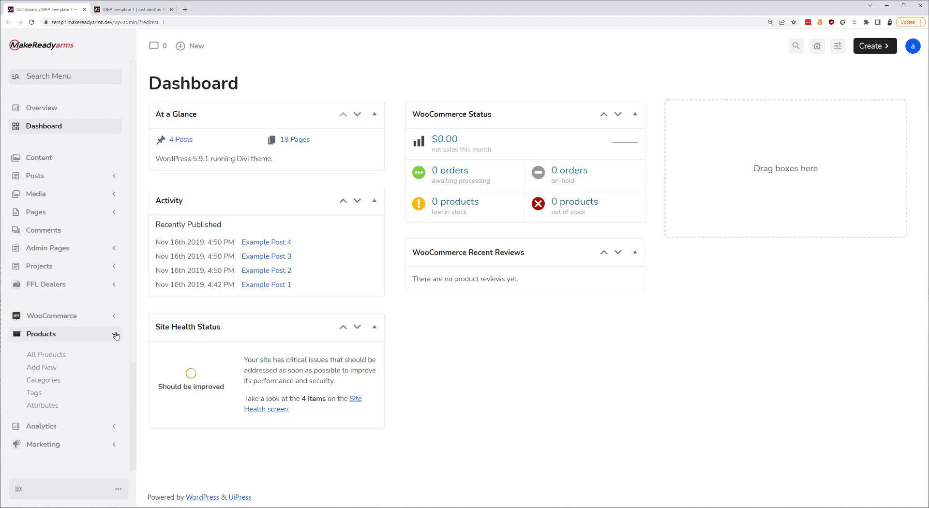
{"action": "left_click", "coordinate": [56, 356]}
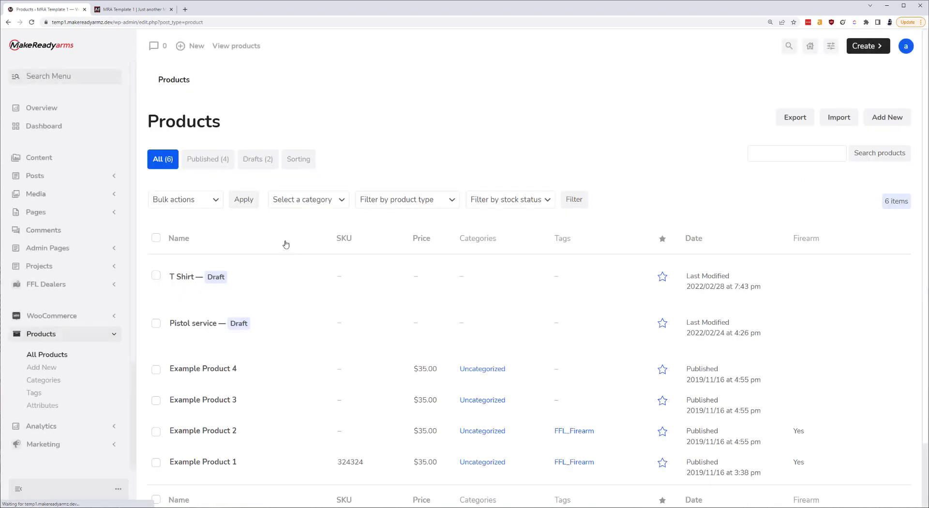
{"action": "scroll", "coordinate": [286, 245], "scroll_direction": "down", "scroll_amount": 1}
{"action": "scroll", "coordinate": [286, 244], "scroll_direction": "down", "scroll_amount": 1}
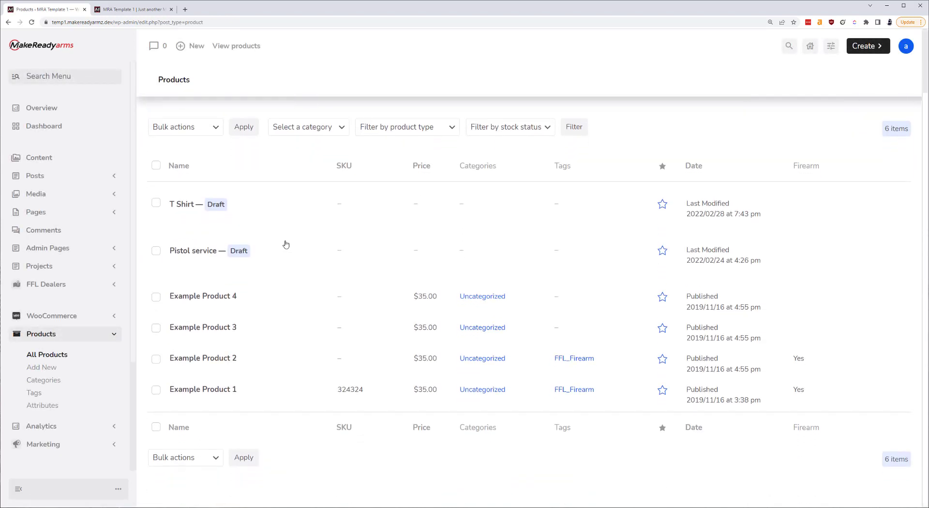
{"action": "mouse_move", "coordinate": [313, 249]}
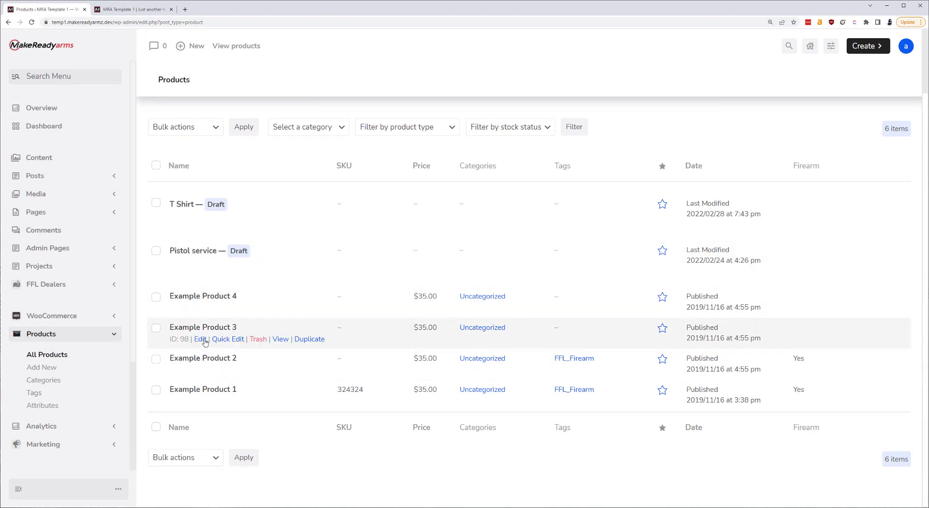
{"action": "scroll", "coordinate": [206, 339], "scroll_direction": "up", "scroll_amount": 1}
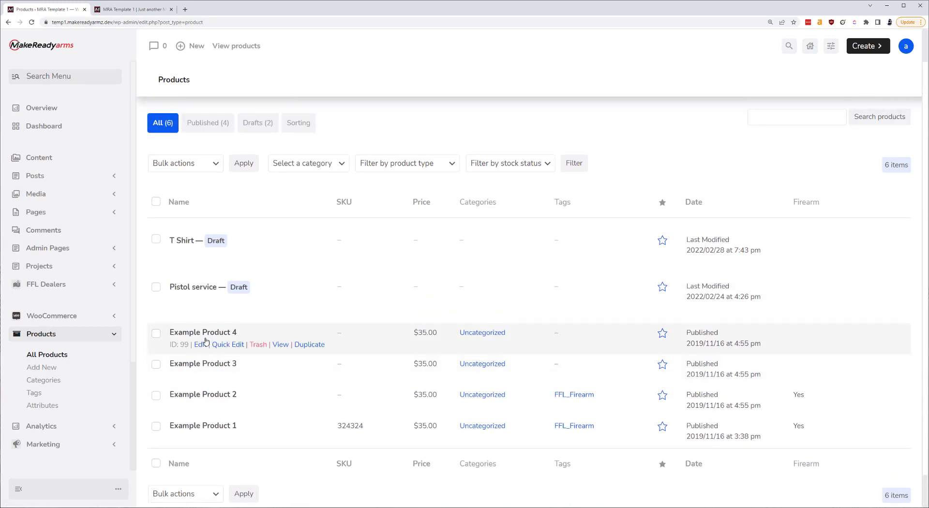
Step: Start a new product and name it "Test Video Product"
{"action": "left_click", "coordinate": [43, 370]}
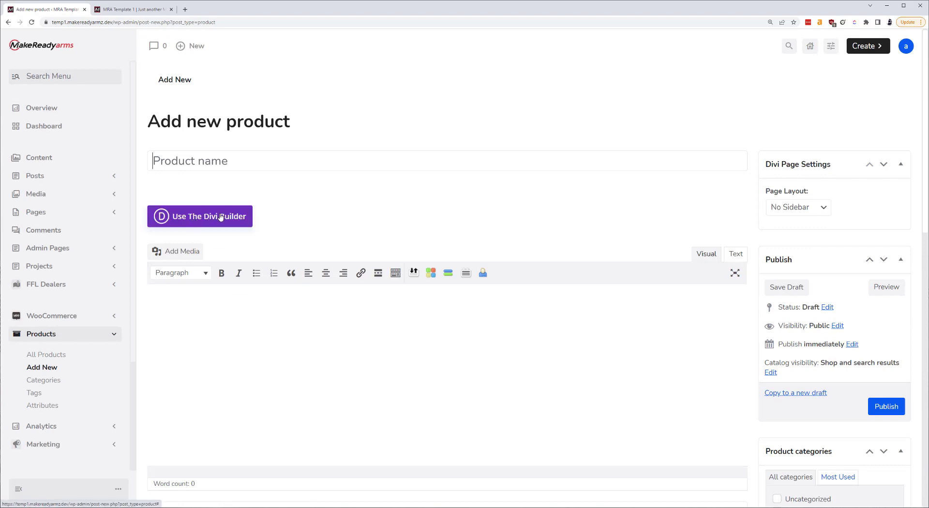
{"action": "scroll", "coordinate": [294, 214], "scroll_direction": "down", "scroll_amount": 1}
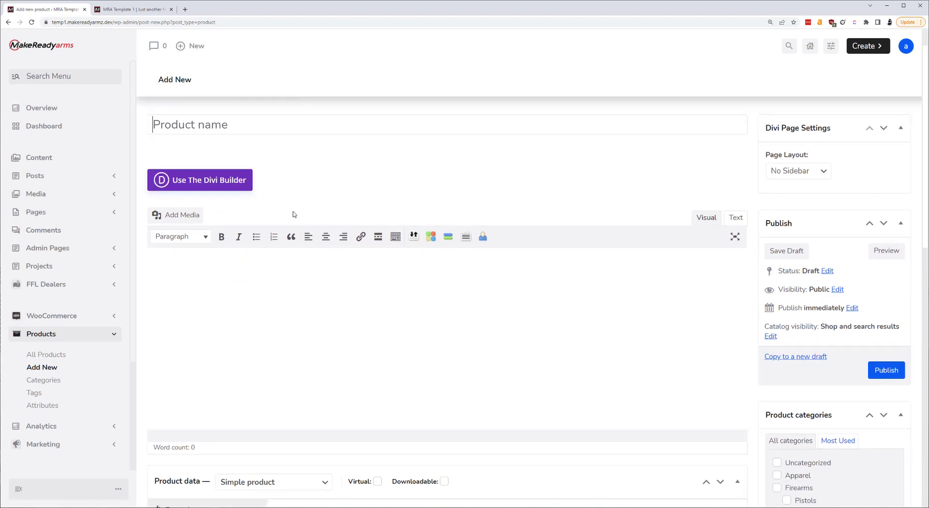
{"action": "scroll", "coordinate": [294, 213], "scroll_direction": "up", "scroll_amount": 1}
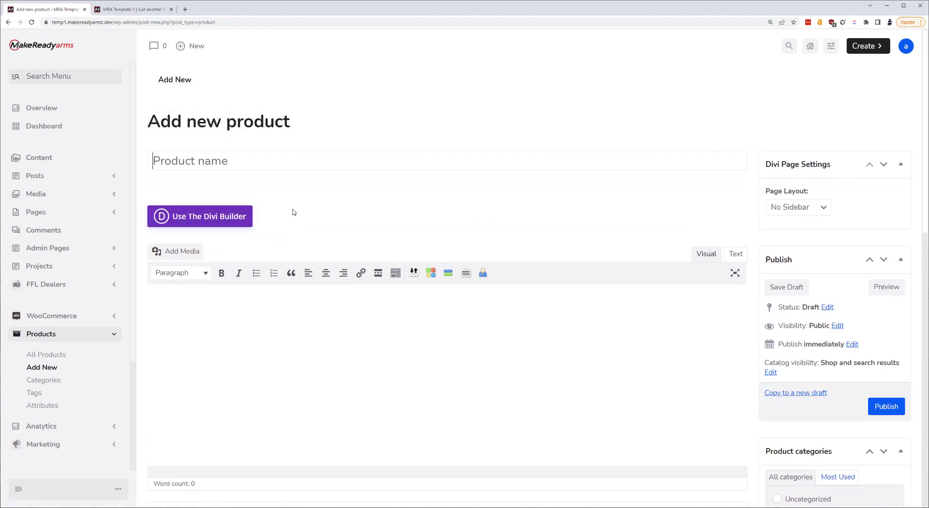
{"action": "type", "text": "Test Video "}
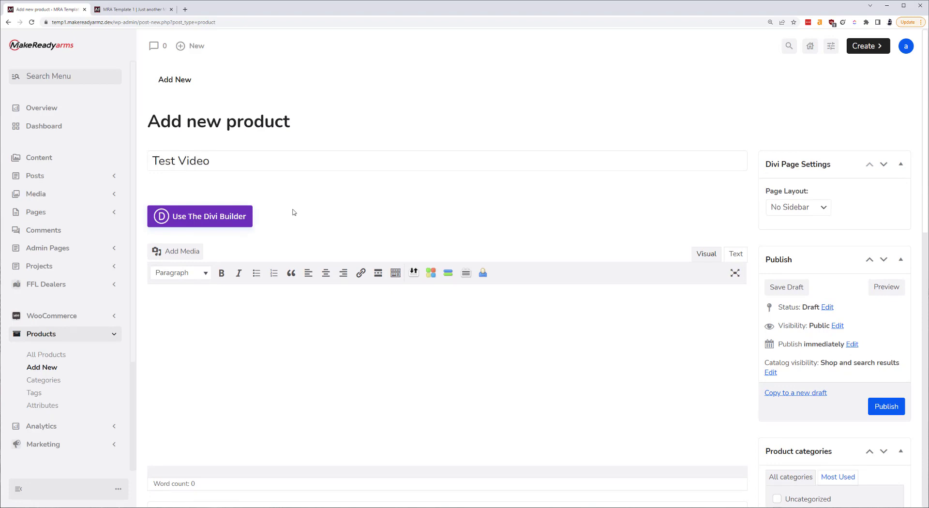
{"action": "type", "text": "Product"}
Step: Write the product description "Your description goes here.", correcting the misspelled first word
{"action": "left_click", "coordinate": [280, 304]}
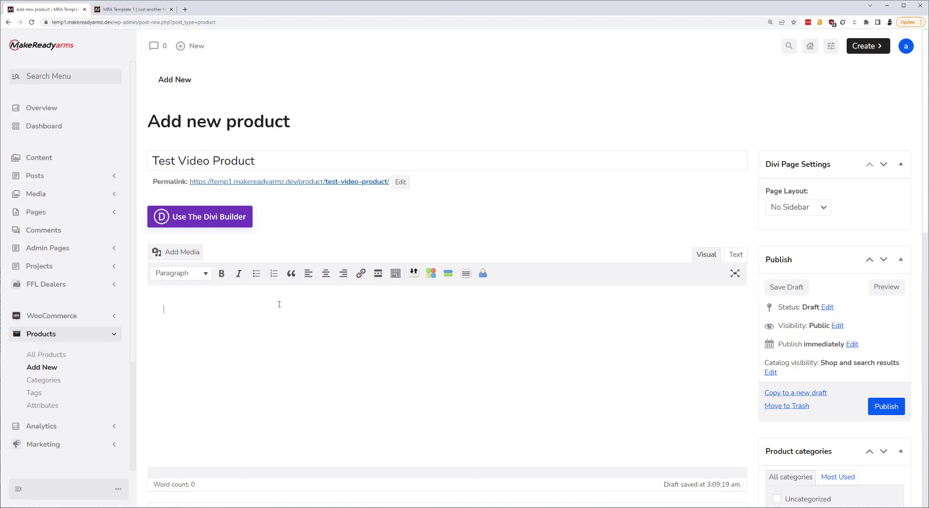
{"action": "type", "text": "Yuor description goes here."}
{"action": "right_click", "coordinate": [179, 314]}
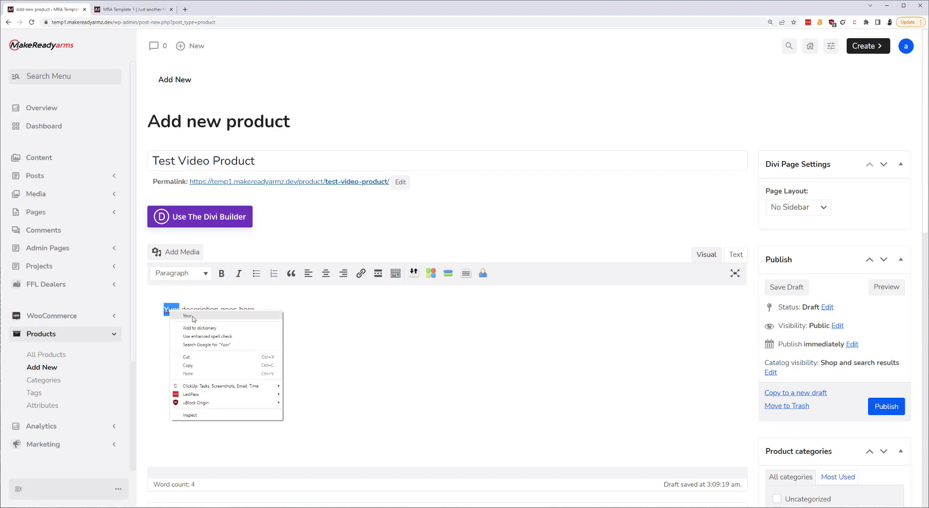
{"action": "left_click", "coordinate": [193, 317]}
Step: Set the product's regular price to $15
{"action": "scroll", "coordinate": [291, 339], "scroll_direction": "down", "scroll_amount": 4}
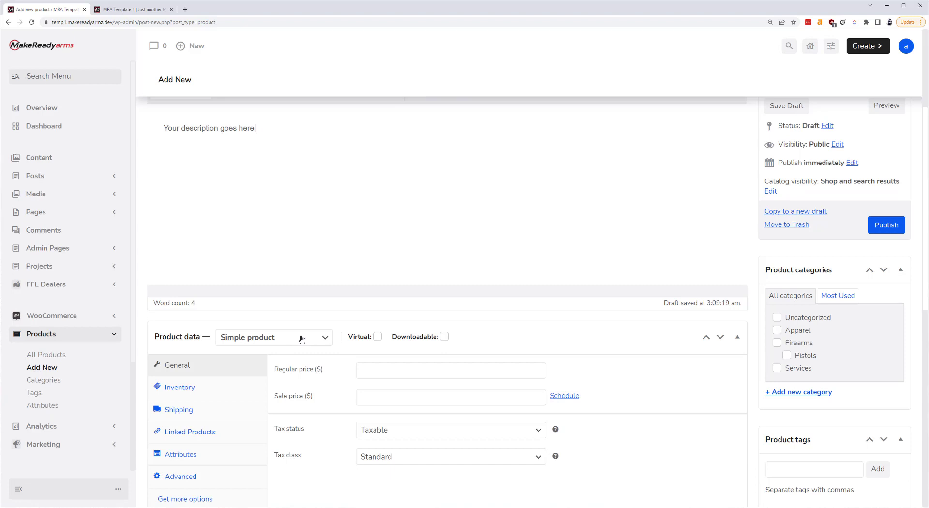
{"action": "left_click", "coordinate": [383, 363]}
{"action": "type", "text": "15"}
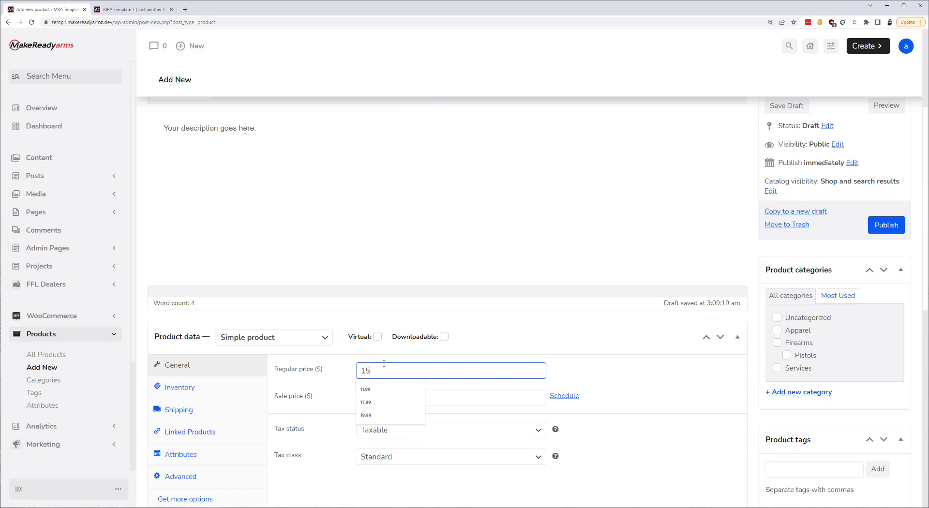
{"action": "left_click", "coordinate": [301, 389]}
Step: Try a sale price of $12 with scheduled sale dates, and cancel the schedule without choosing dates
{"action": "scroll", "coordinate": [301, 389], "scroll_direction": "down", "scroll_amount": 2}
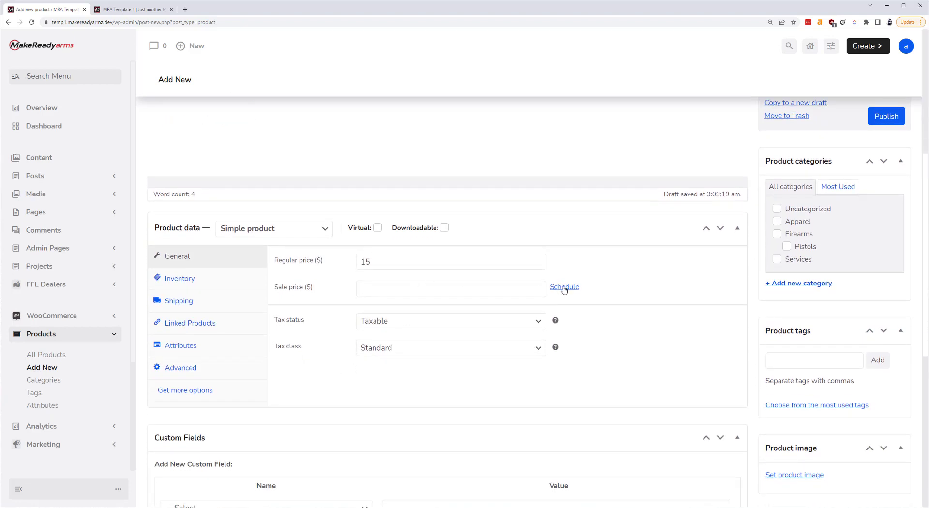
{"action": "left_click", "coordinate": [422, 288]}
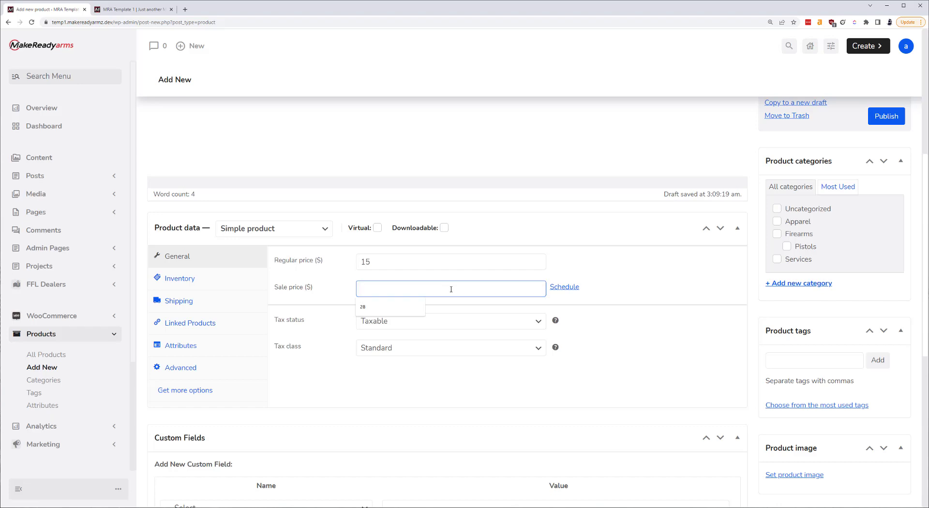
{"action": "type", "text": "12"}
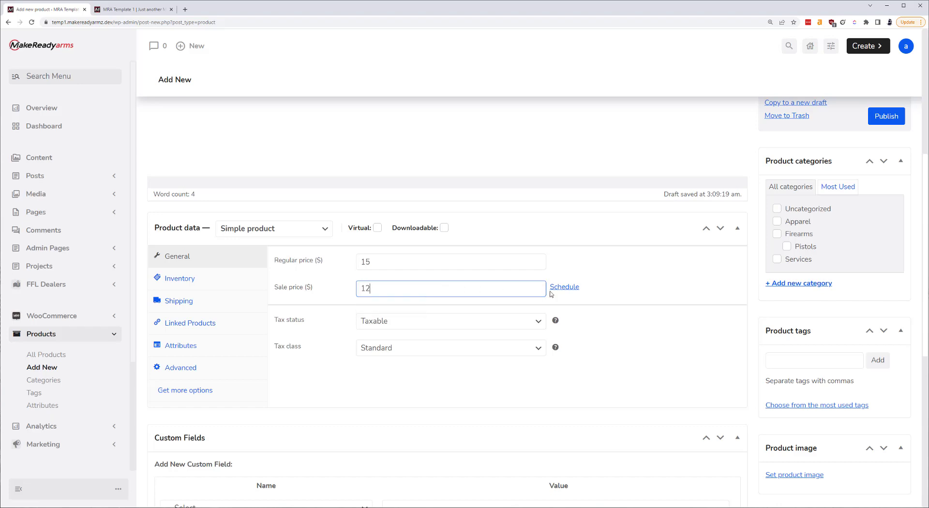
{"action": "left_click", "coordinate": [562, 289]}
{"action": "left_click", "coordinate": [426, 320]}
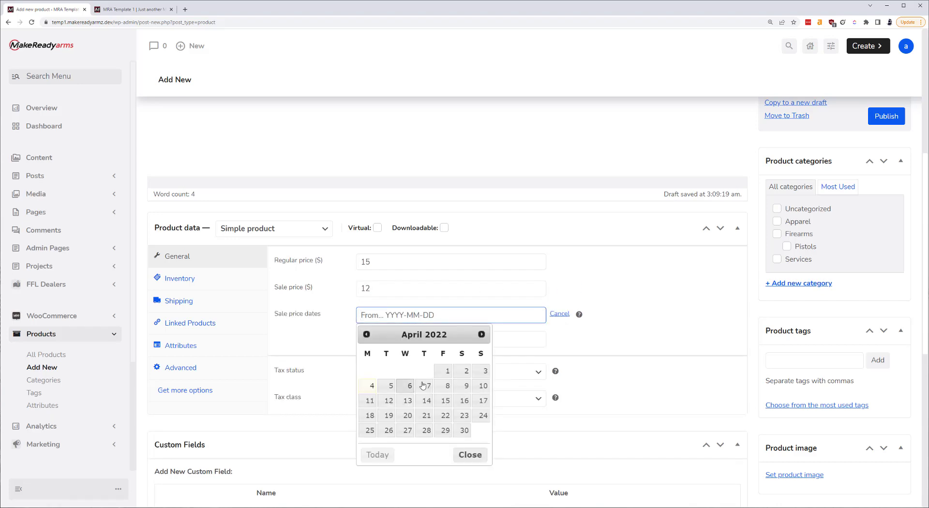
{"action": "left_click", "coordinate": [600, 312]}
{"action": "left_click", "coordinate": [558, 314]}
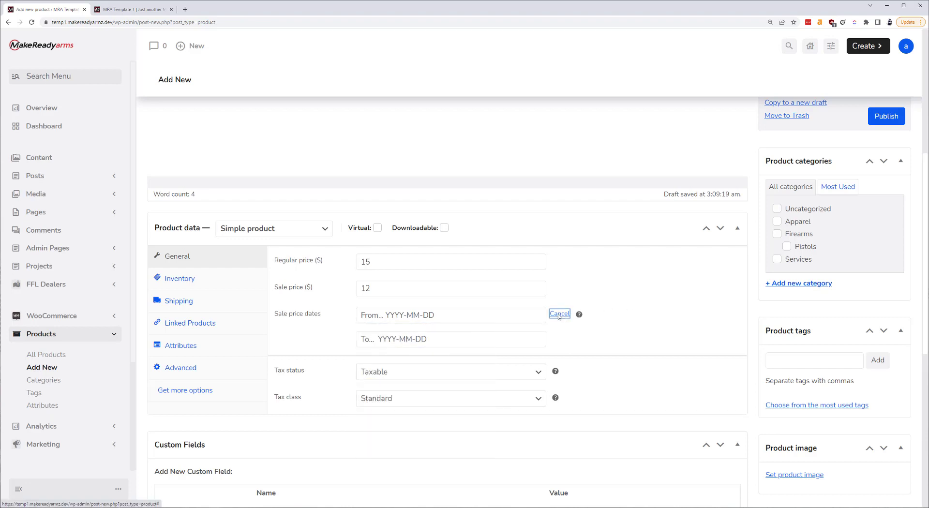
Step: Clear the product's sale price
{"action": "double_click", "coordinate": [365, 288]}
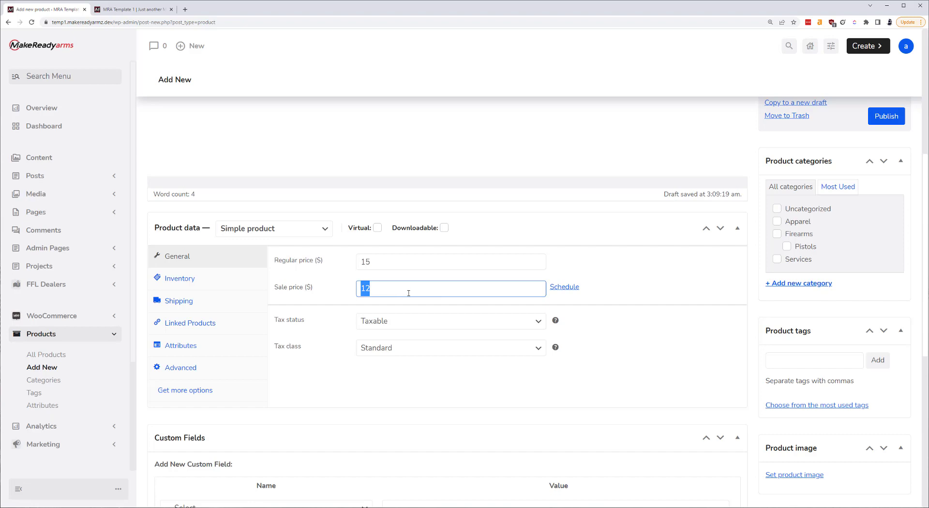
{"action": "left_click", "coordinate": [640, 275]}
{"action": "double_click", "coordinate": [389, 287]}
{"action": "key", "text": "BackSpace"}
{"action": "left_click", "coordinate": [639, 288]}
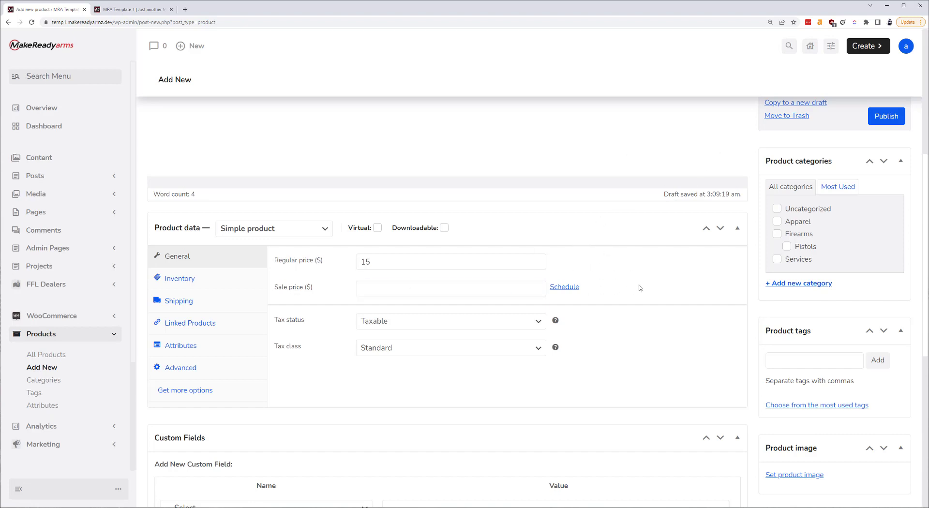
Step: Enter SKU-11111 as the product's SKU in the inventory settings
{"action": "left_click", "coordinate": [189, 284]}
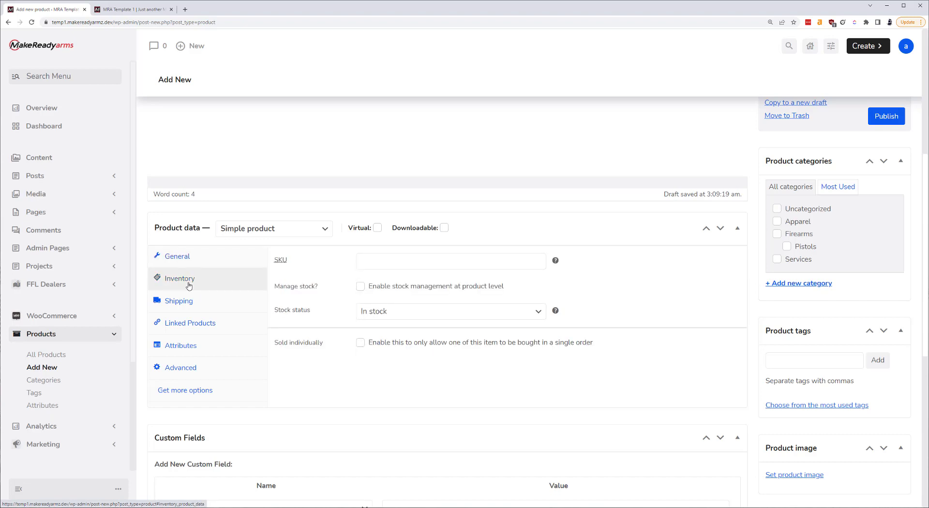
{"action": "left_click", "coordinate": [382, 264]}
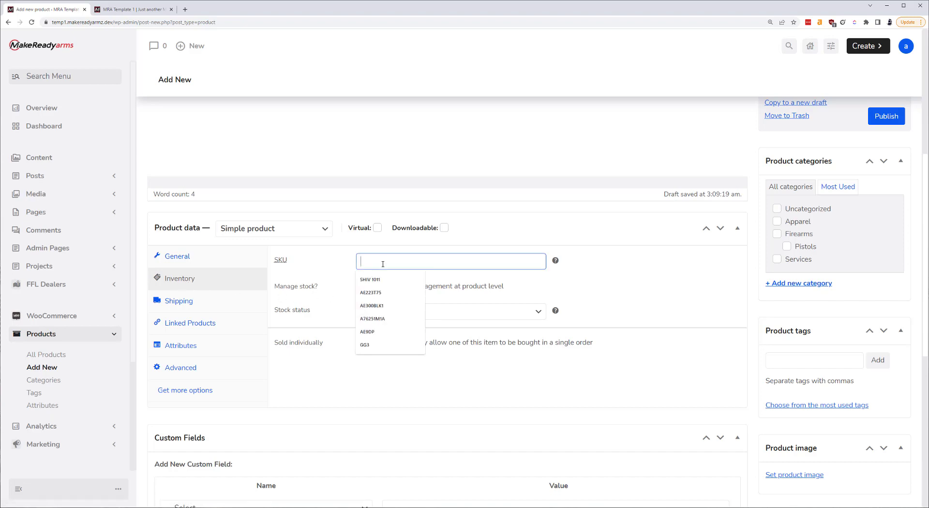
{"action": "type", "text": "S"}
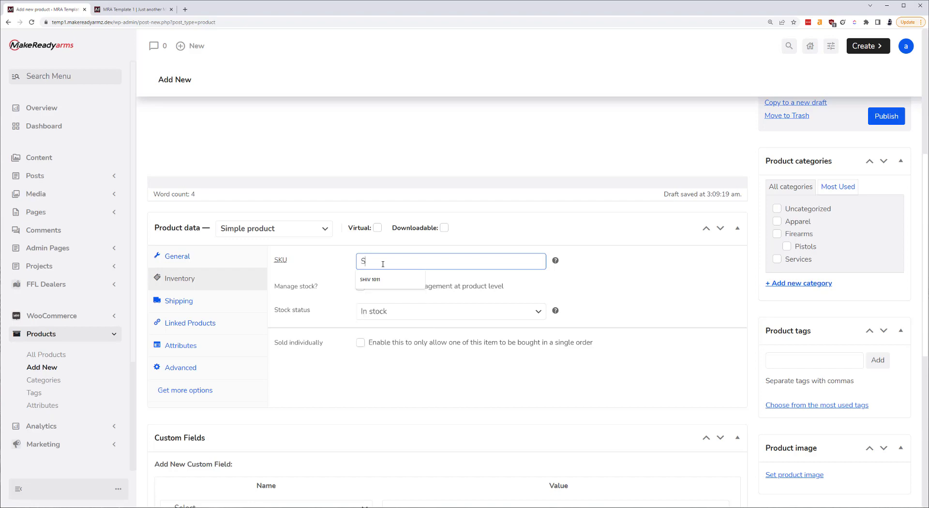
{"action": "type", "text": "KU-11111"}
Step: Enable stock management at product level and set the stock quantity to 10
{"action": "left_click", "coordinate": [361, 287]}
{"action": "left_click", "coordinate": [306, 315]}
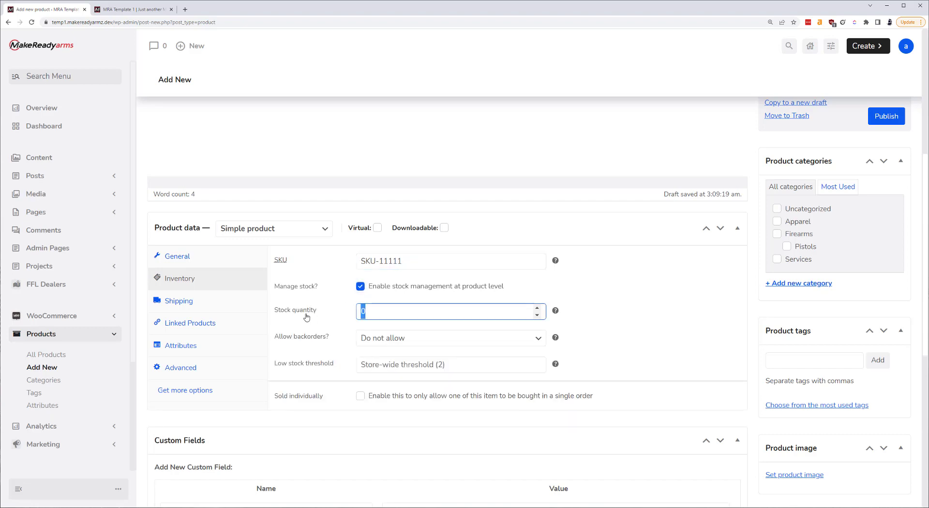
{"action": "type", "text": "10"}
{"action": "left_click", "coordinate": [305, 324]}
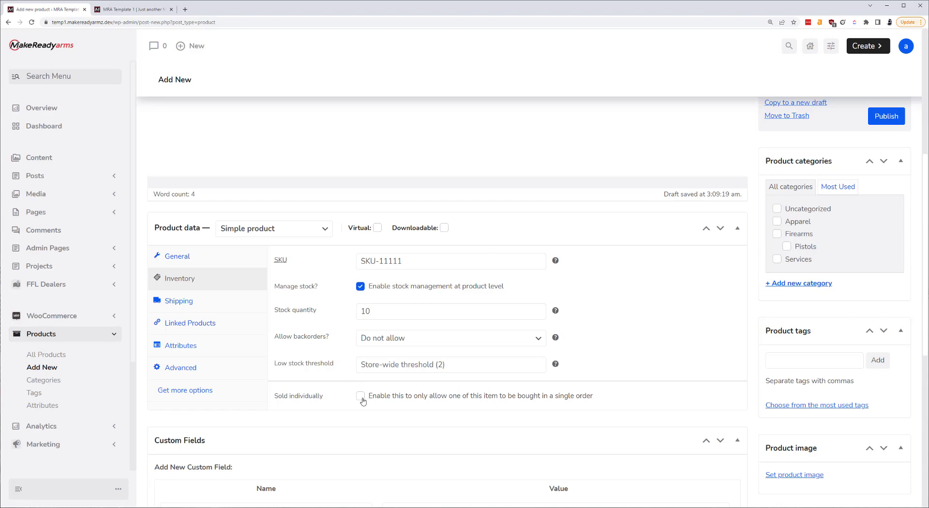
Step: Set the shipping weight to 1 lb and the dimensions to 5 in length, 7 in width and 8 in height
{"action": "left_click", "coordinate": [189, 305]}
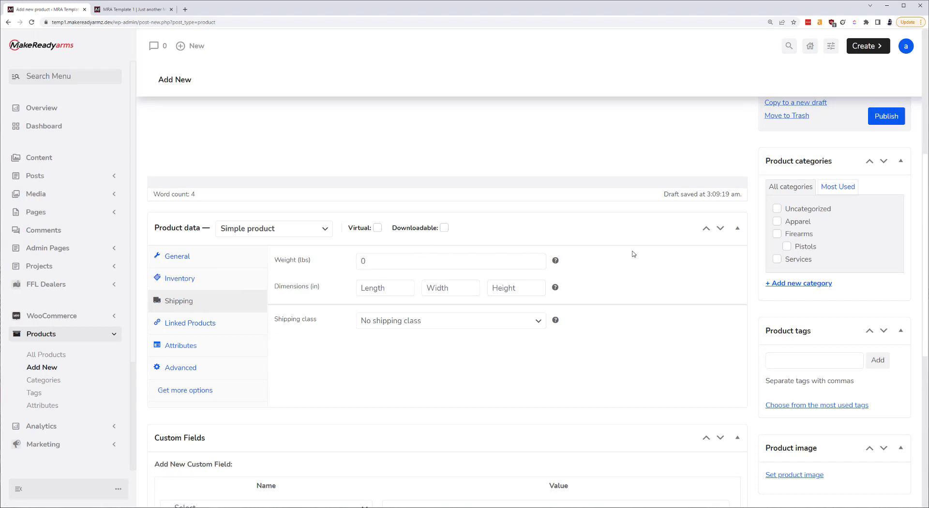
{"action": "left_click", "coordinate": [424, 263]}
{"action": "type", "text": "1"}
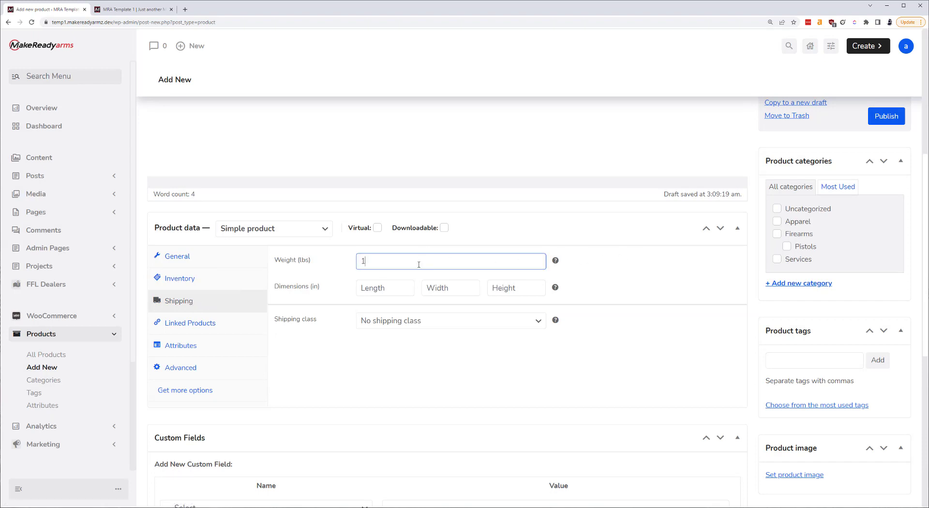
{"action": "left_click", "coordinate": [393, 292]}
{"action": "type", "text": "5"}
{"action": "key", "text": "Tab"}
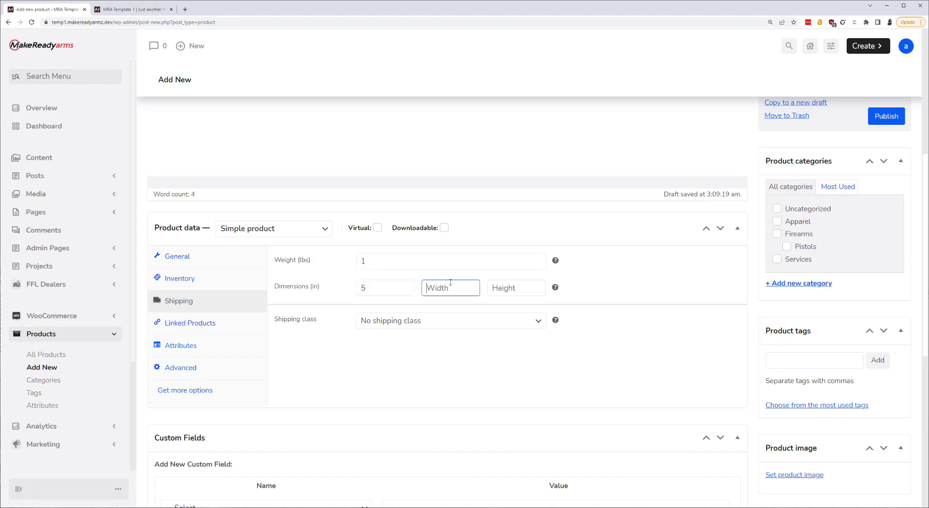
{"action": "type", "text": "7"}
{"action": "left_click", "coordinate": [507, 287]}
{"action": "type", "text": "8"}
{"action": "left_click", "coordinate": [504, 334]}
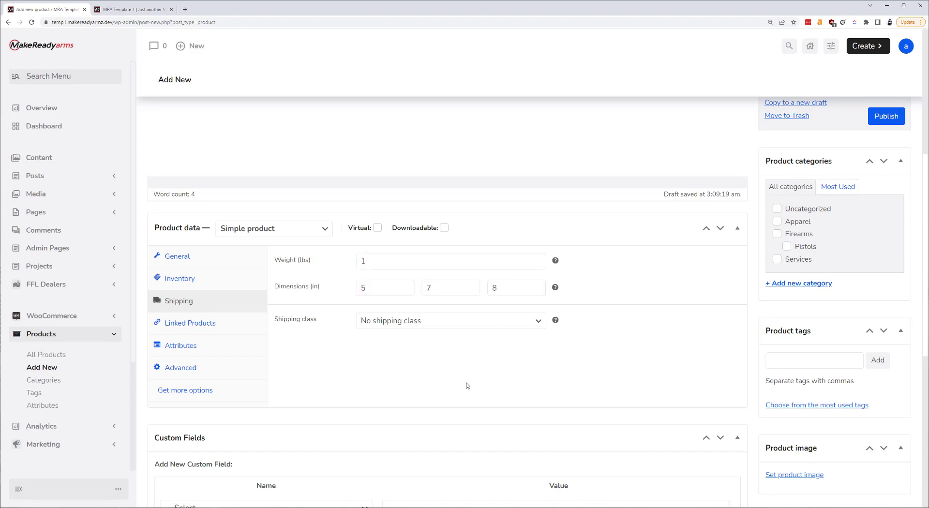
Step: Add the Brand attribute to the product with Glock as its value and save the attributes
{"action": "left_click", "coordinate": [181, 324]}
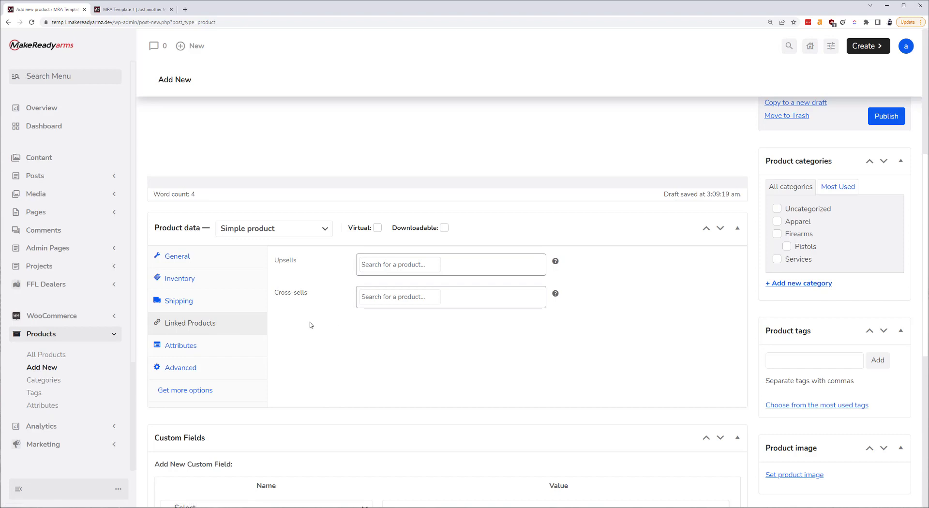
{"action": "left_click", "coordinate": [176, 345]}
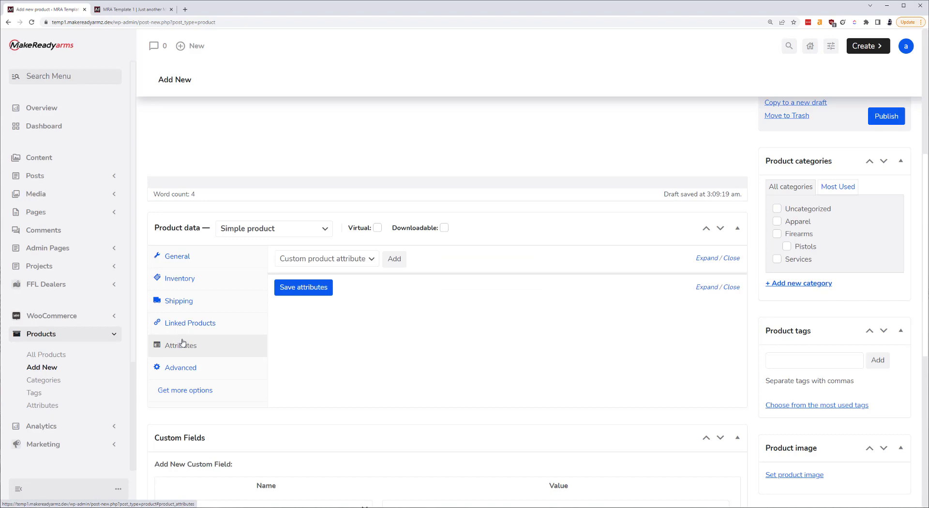
{"action": "left_click", "coordinate": [357, 263]}
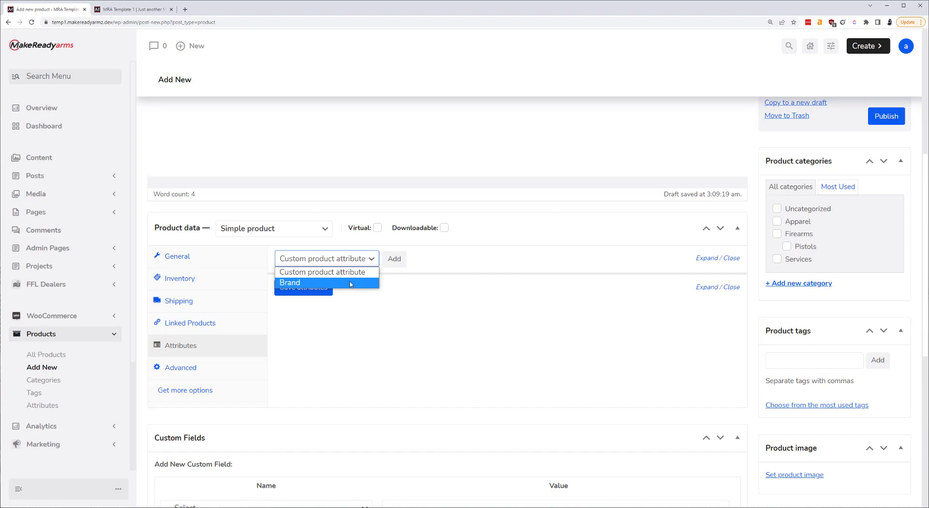
{"action": "left_click", "coordinate": [351, 284]}
{"action": "left_click", "coordinate": [394, 259]}
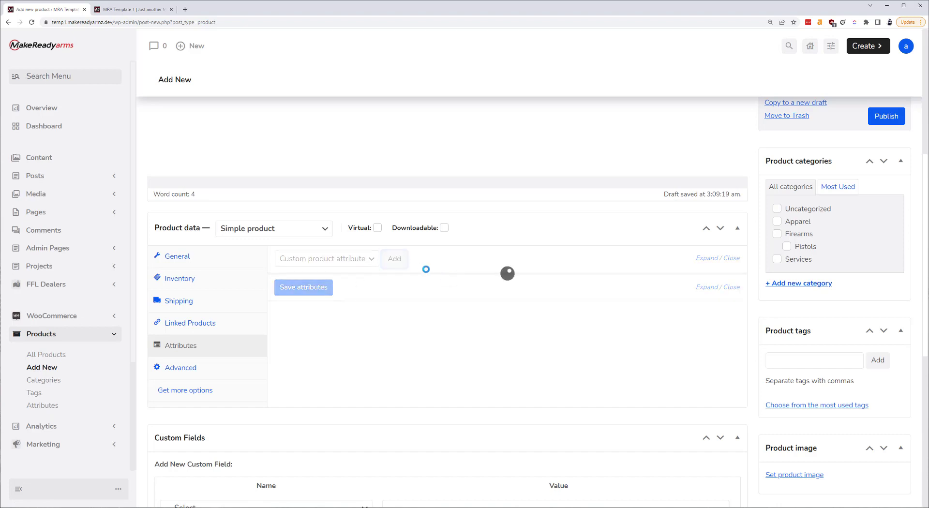
{"action": "left_click", "coordinate": [412, 325]}
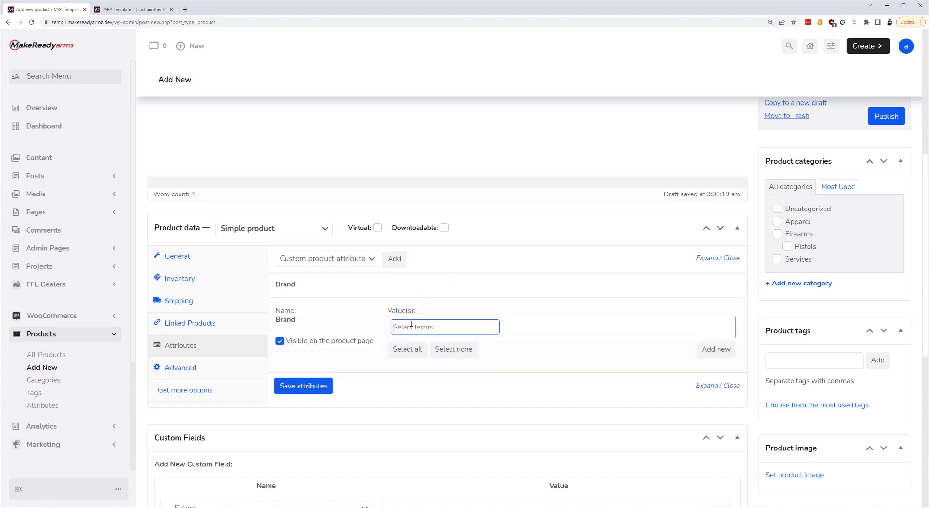
{"action": "left_click", "coordinate": [412, 347]}
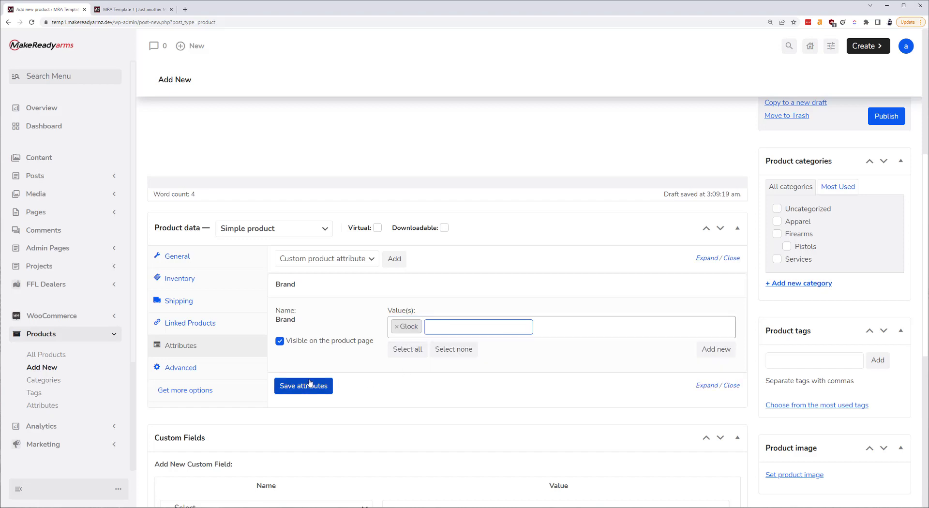
{"action": "left_click", "coordinate": [312, 386]}
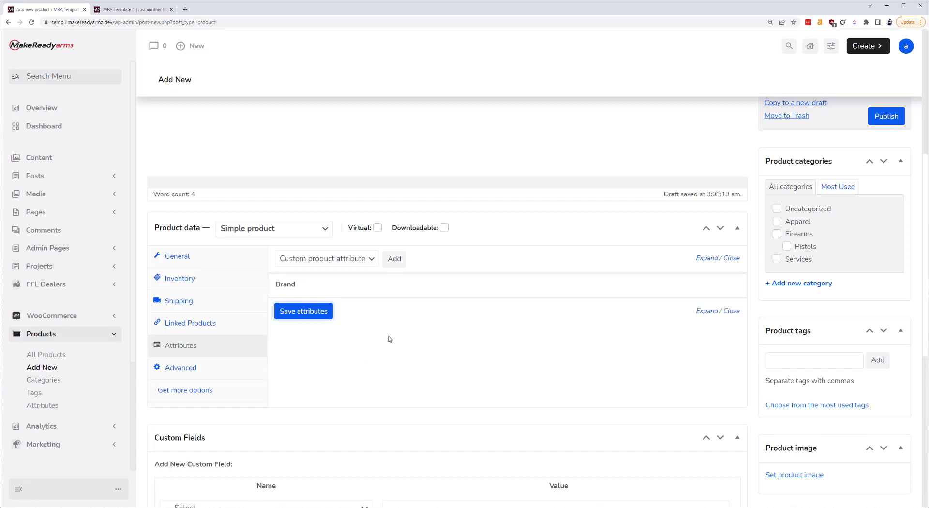
Step: Add a custom product attribute named Color with the value Black and save the attributes
{"action": "left_click", "coordinate": [320, 259]}
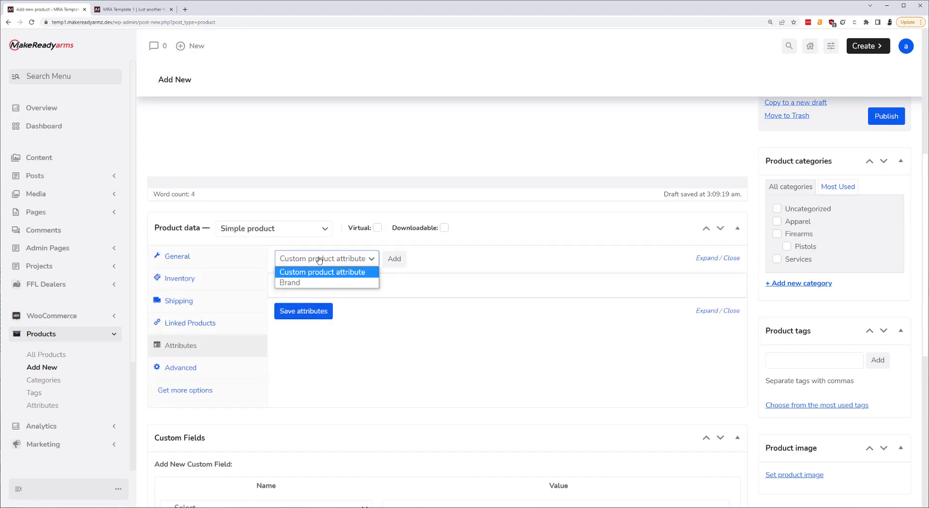
{"action": "left_click", "coordinate": [394, 259]}
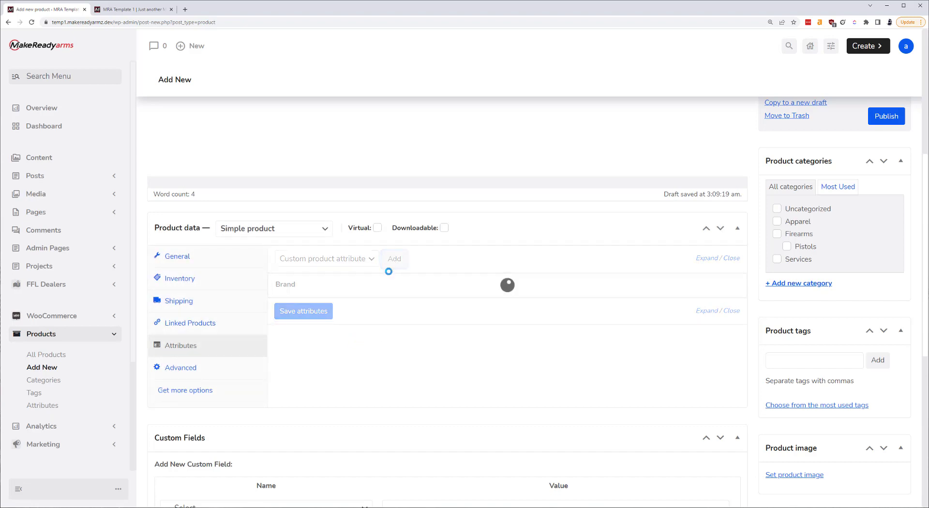
{"action": "left_click", "coordinate": [342, 352]}
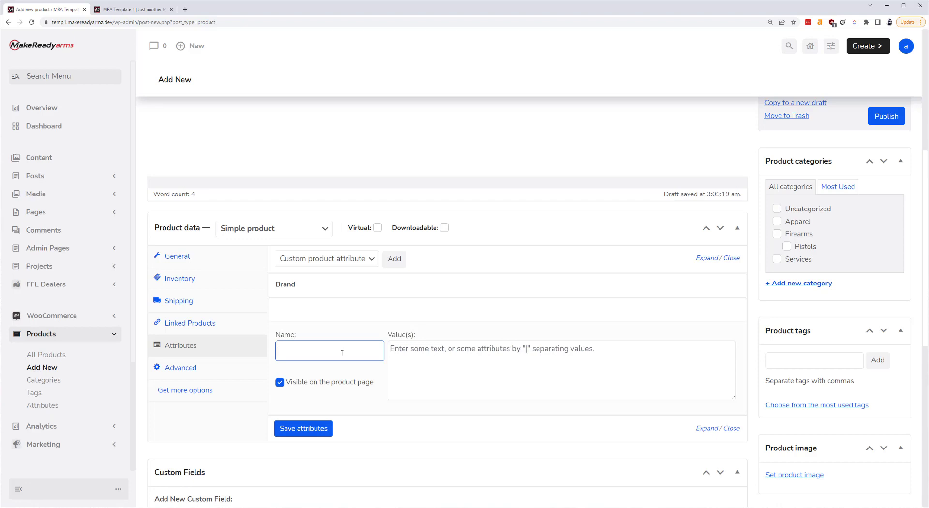
{"action": "type", "text": "Color"}
{"action": "left_click", "coordinate": [442, 361]}
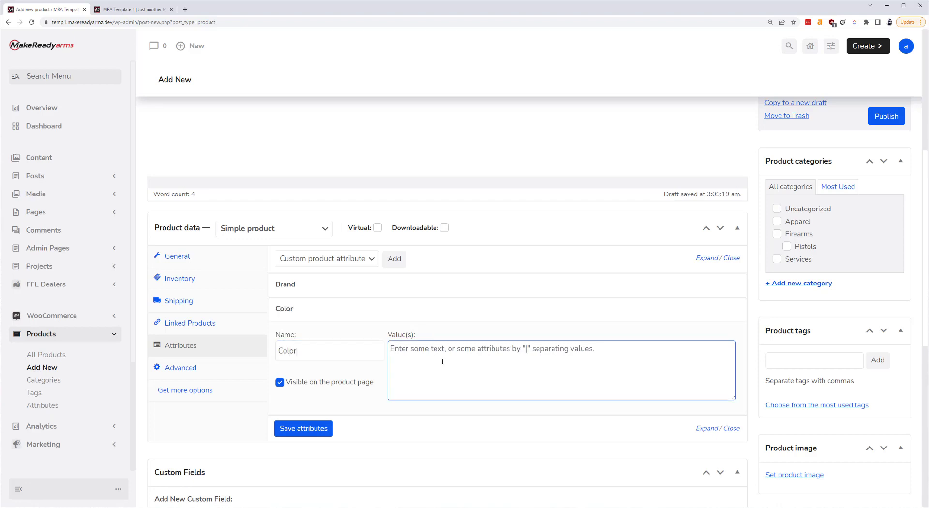
{"action": "type", "text": "Black"}
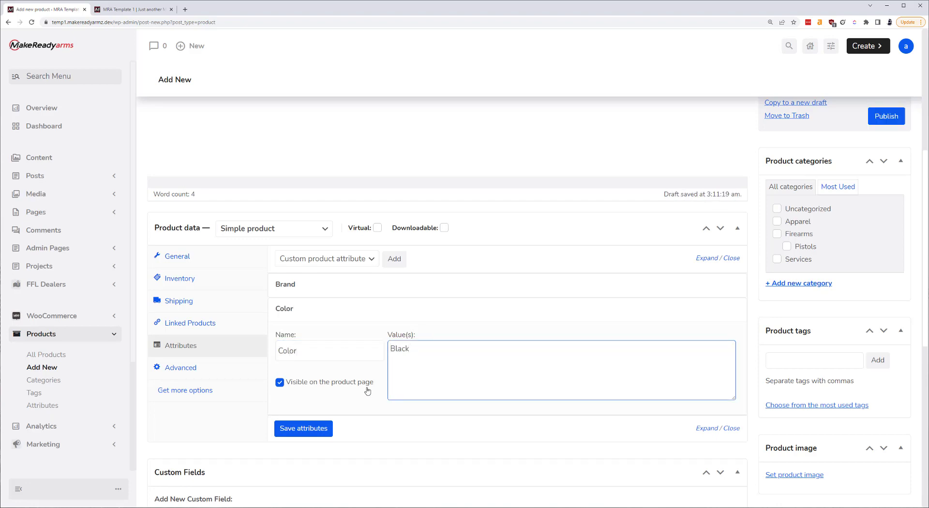
{"action": "left_click", "coordinate": [312, 428]}
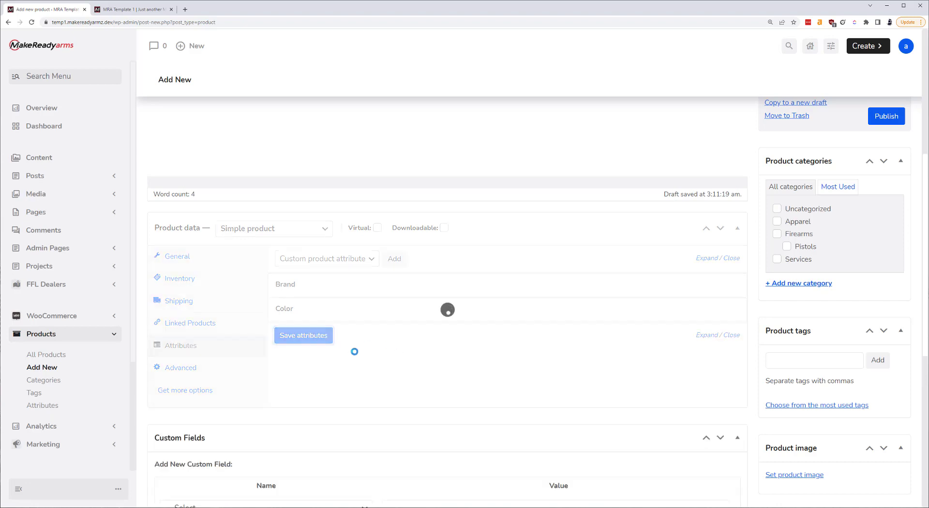
{"action": "left_click", "coordinate": [191, 368]}
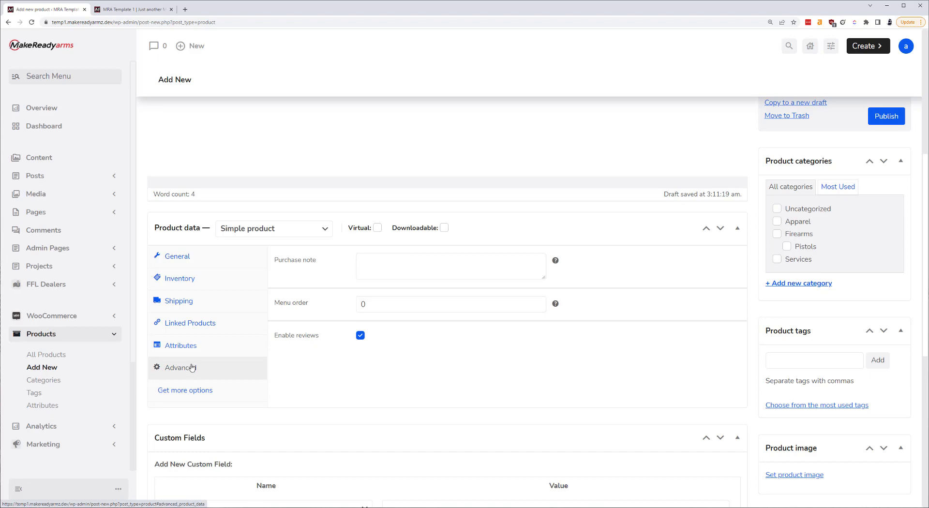
{"action": "left_click", "coordinate": [188, 391]}
{"action": "left_click", "coordinate": [186, 256]}
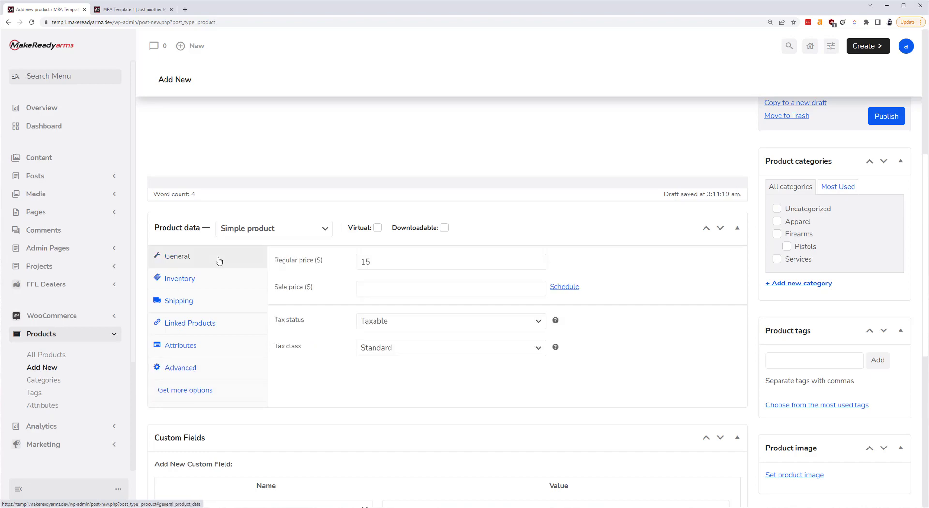
Step: Enter "Short desc. here" as the product short description
{"action": "scroll", "coordinate": [307, 308], "scroll_direction": "down", "scroll_amount": 4}
{"action": "scroll", "coordinate": [307, 309], "scroll_direction": "down", "scroll_amount": 3}
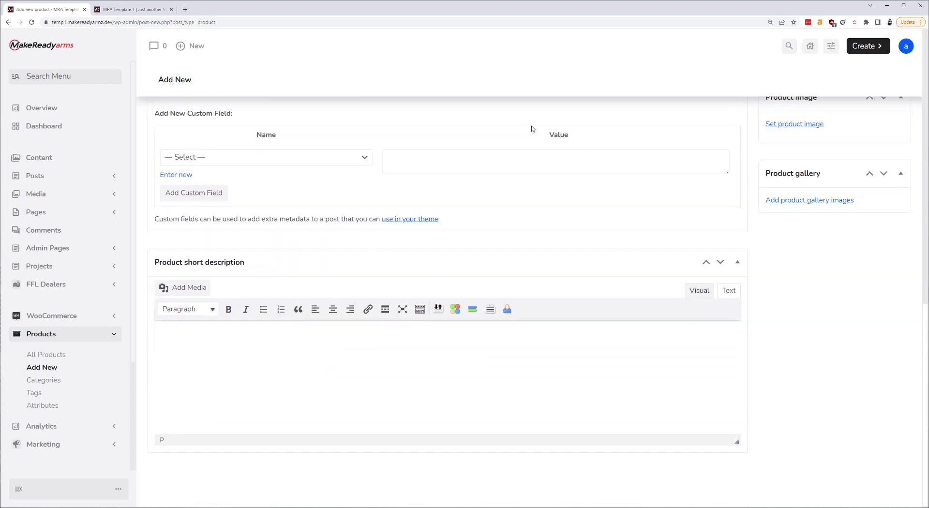
{"action": "type", "text": "Short desc. here"}
Step: Assign the product to the Apparel category only, without Firearms
{"action": "scroll", "coordinate": [409, 334], "scroll_direction": "up", "scroll_amount": 5}
{"action": "scroll", "coordinate": [414, 328], "scroll_direction": "up", "scroll_amount": 2}
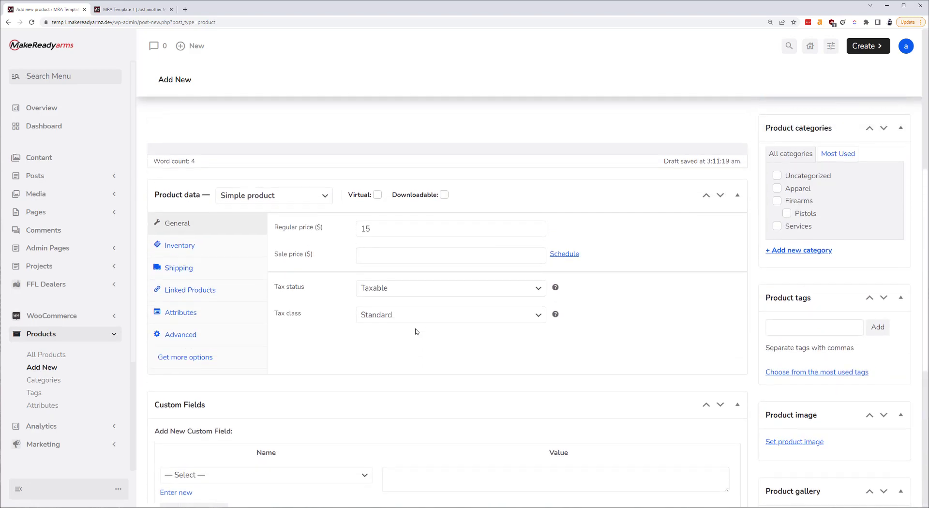
{"action": "scroll", "coordinate": [662, 246], "scroll_direction": "up", "scroll_amount": 1}
{"action": "left_click", "coordinate": [777, 246]}
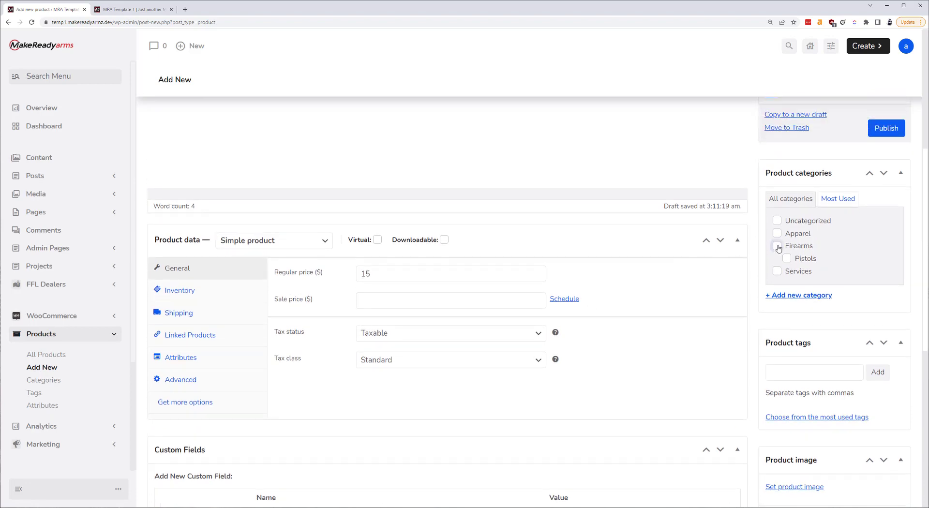
{"action": "scroll", "coordinate": [738, 261], "scroll_direction": "up", "scroll_amount": 3}
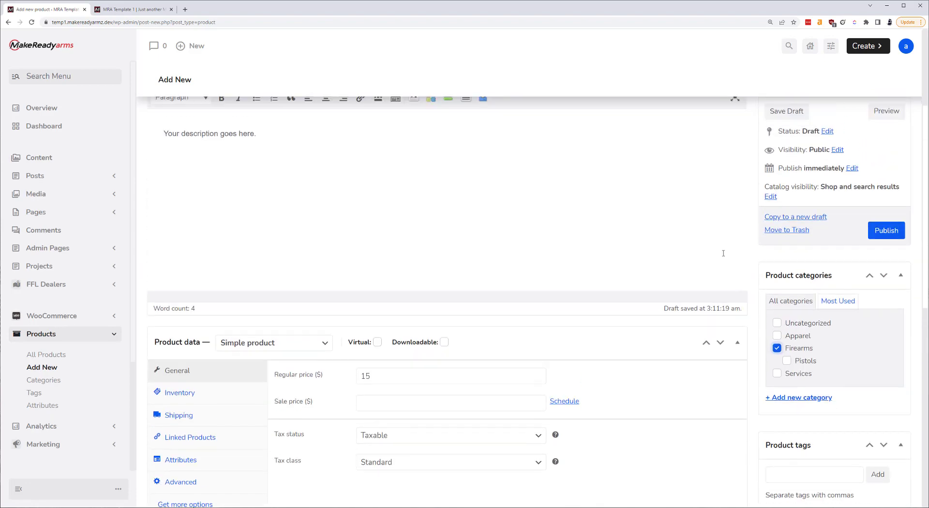
{"action": "scroll", "coordinate": [721, 253], "scroll_direction": "down", "scroll_amount": 2}
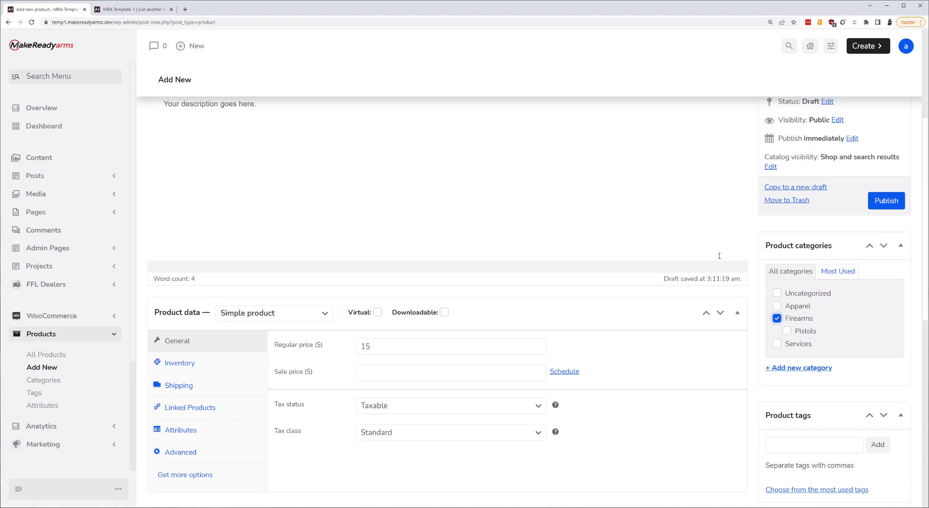
{"action": "scroll", "coordinate": [718, 262], "scroll_direction": "down", "scroll_amount": 3}
{"action": "left_click", "coordinate": [777, 211]}
{"action": "left_click", "coordinate": [777, 198]}
Step: Set the binoculars photo from the media library as the product image
{"action": "scroll", "coordinate": [766, 253], "scroll_direction": "down", "scroll_amount": 3}
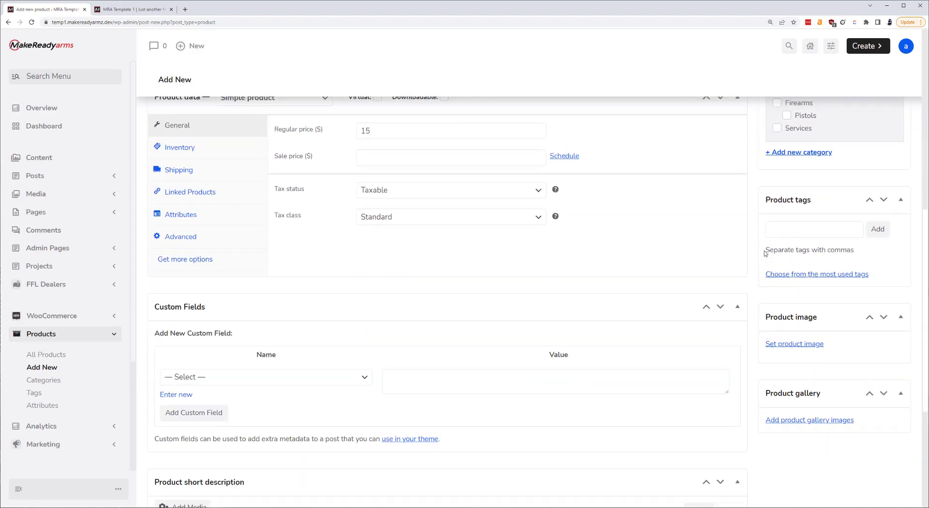
{"action": "left_click", "coordinate": [796, 344]}
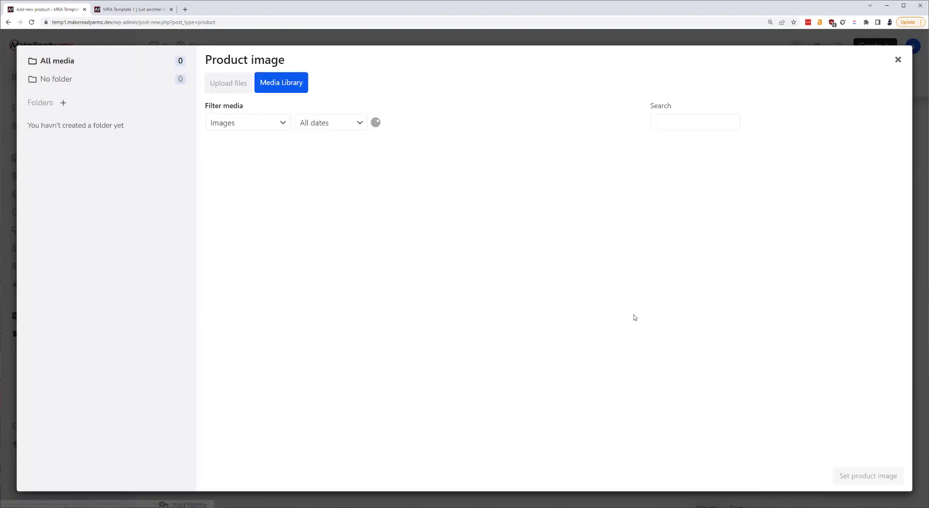
{"action": "left_click", "coordinate": [237, 83]}
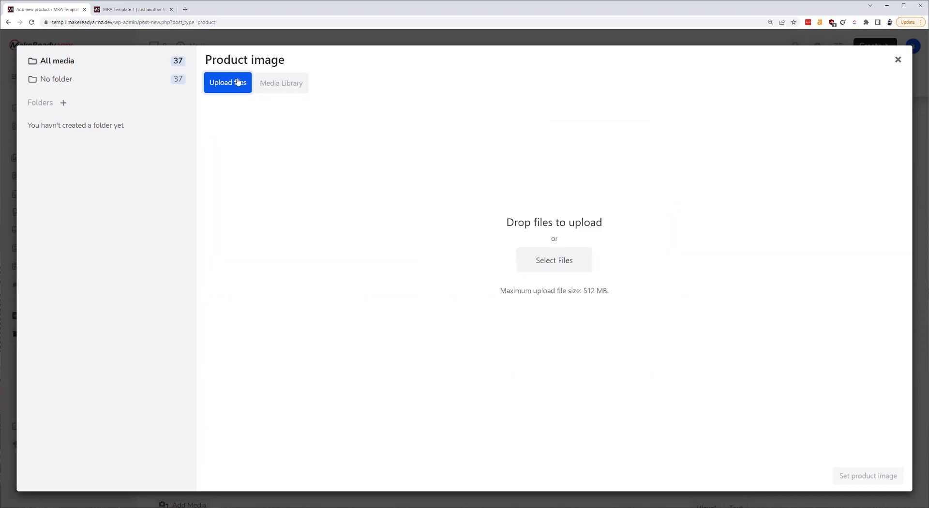
{"action": "left_click", "coordinate": [285, 83]}
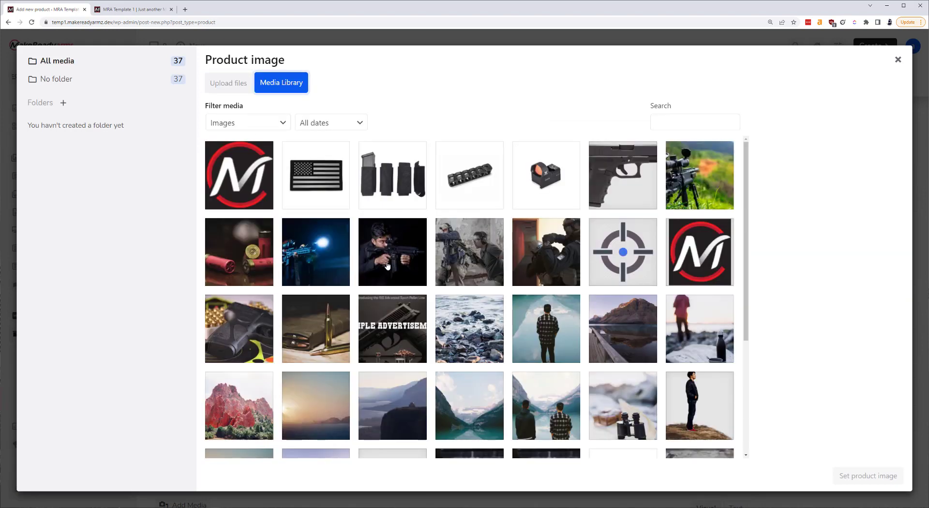
{"action": "scroll", "coordinate": [389, 267], "scroll_direction": "down", "scroll_amount": 5}
{"action": "scroll", "coordinate": [439, 325], "scroll_direction": "up", "scroll_amount": 2}
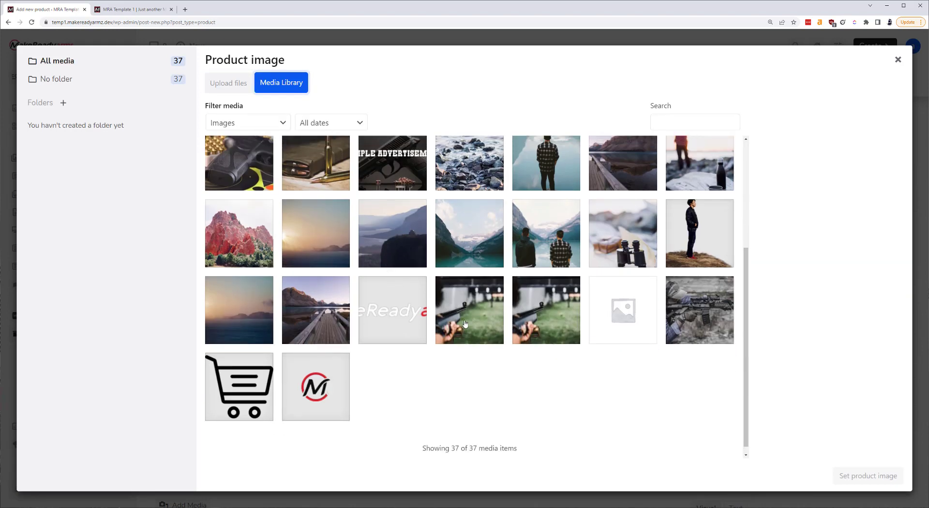
{"action": "left_click", "coordinate": [623, 296]}
{"action": "left_click", "coordinate": [879, 477]}
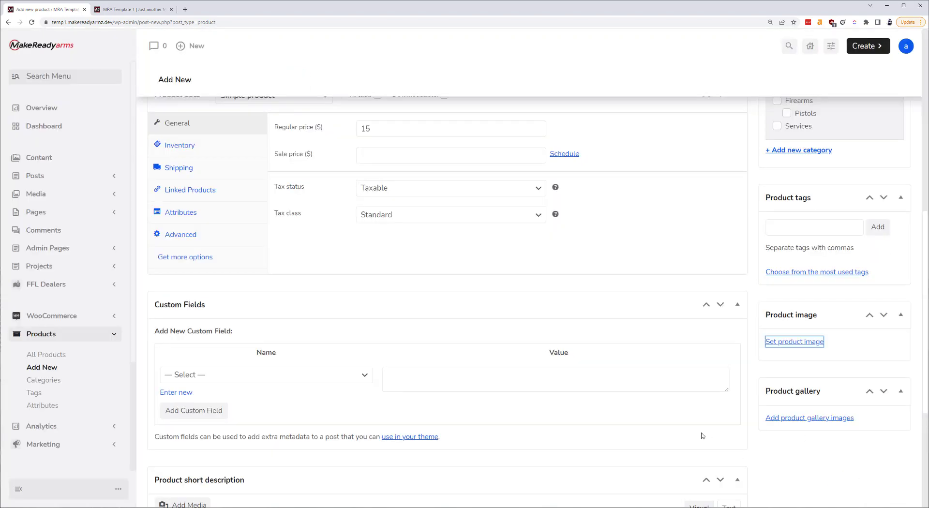
Step: Publish the Test Video Product
{"action": "scroll", "coordinate": [745, 417], "scroll_direction": "down", "scroll_amount": 2}
{"action": "scroll", "coordinate": [774, 431], "scroll_direction": "down", "scroll_amount": 1}
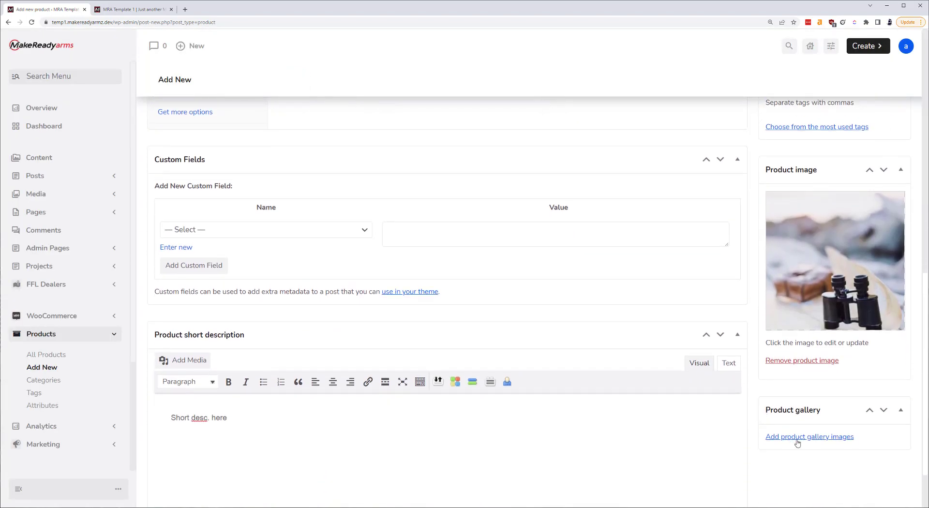
{"action": "scroll", "coordinate": [672, 412], "scroll_direction": "up", "scroll_amount": 10}
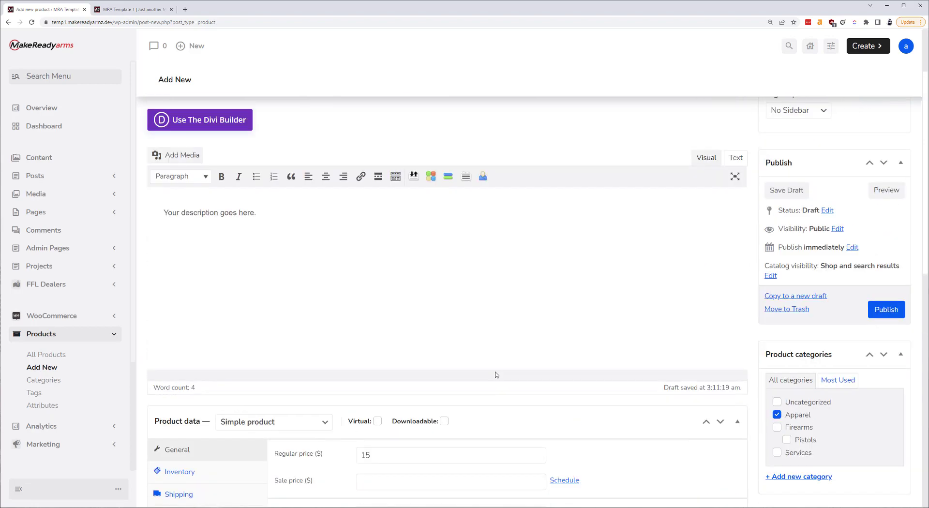
{"action": "scroll", "coordinate": [494, 371], "scroll_direction": "up", "scroll_amount": 1}
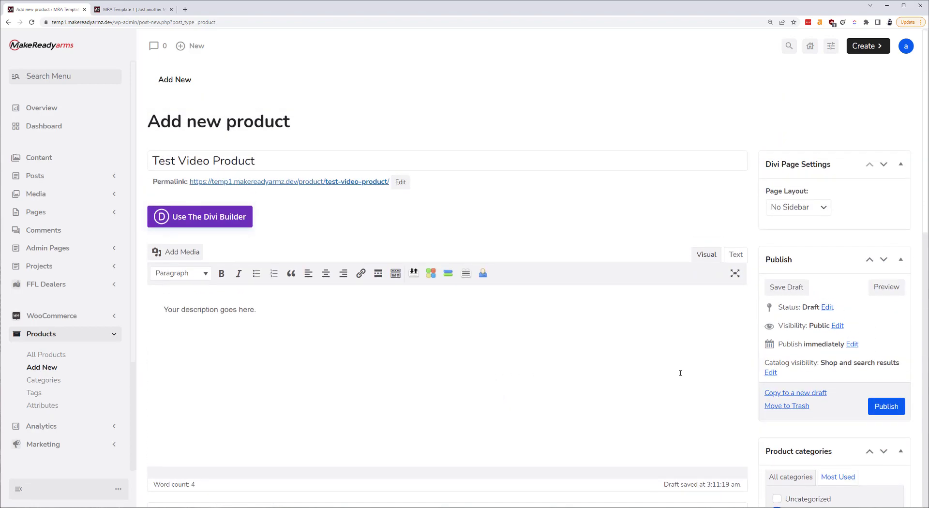
{"action": "left_click", "coordinate": [886, 406]}
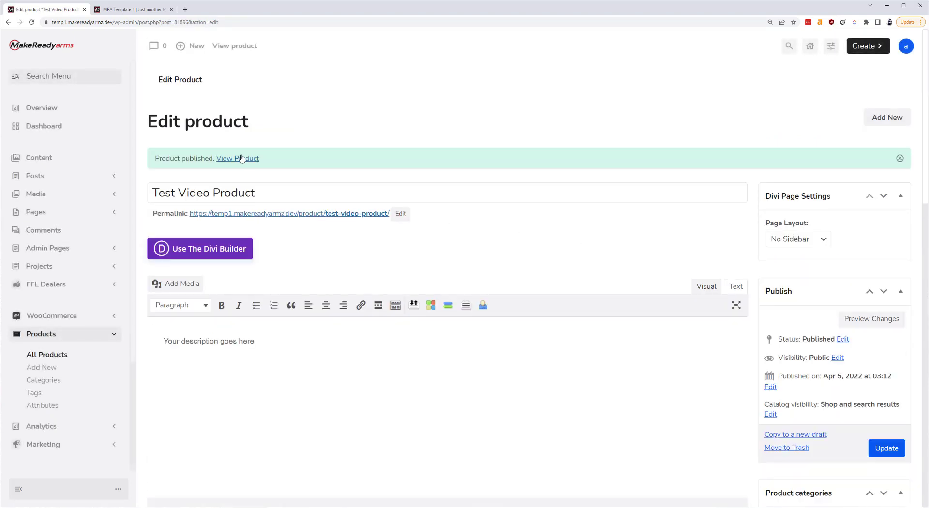
Step: Open the published product's page in a new tab and review its summary, description and additional information
{"action": "right_click", "coordinate": [240, 160]}
{"action": "left_click", "coordinate": [266, 165]}
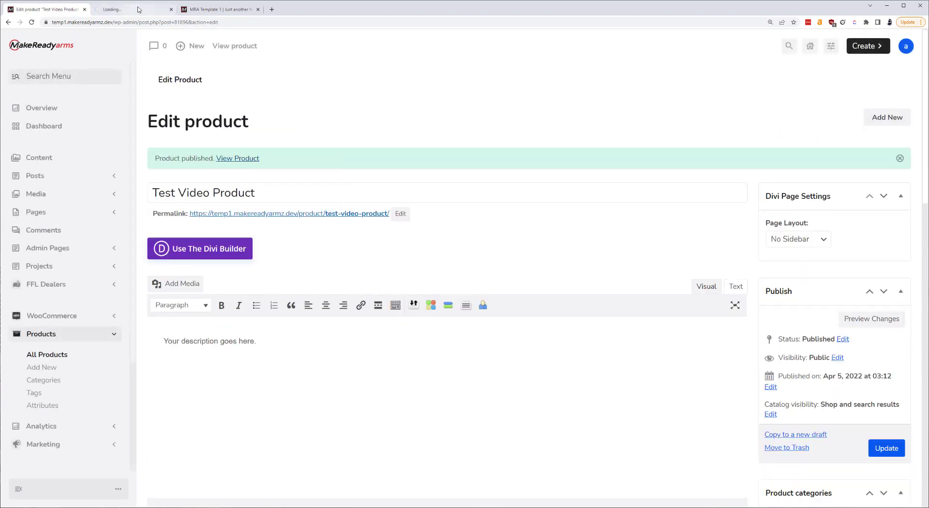
{"action": "key", "text": "ctrl+Tab"}
{"action": "scroll", "coordinate": [125, 234], "scroll_direction": "down", "scroll_amount": 2}
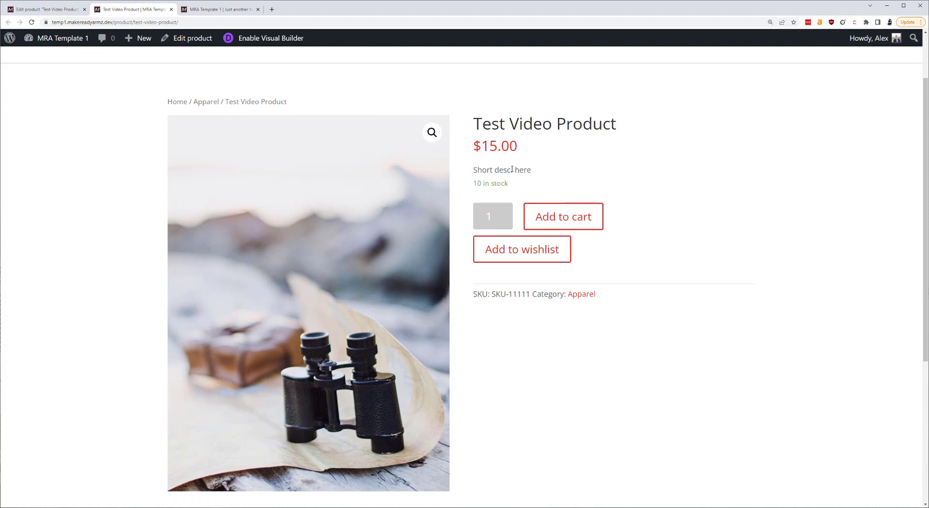
{"action": "scroll", "coordinate": [655, 204], "scroll_direction": "down", "scroll_amount": 2}
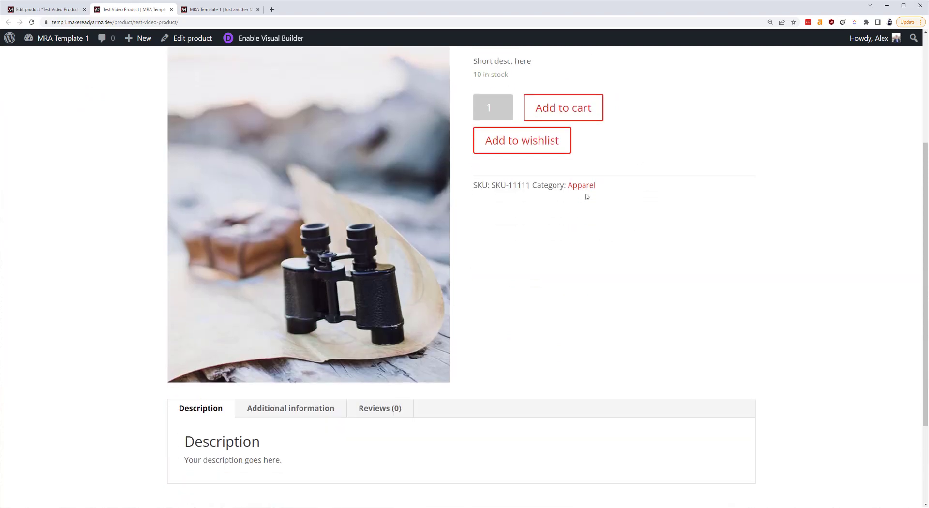
{"action": "scroll", "coordinate": [585, 210], "scroll_direction": "down", "scroll_amount": 2}
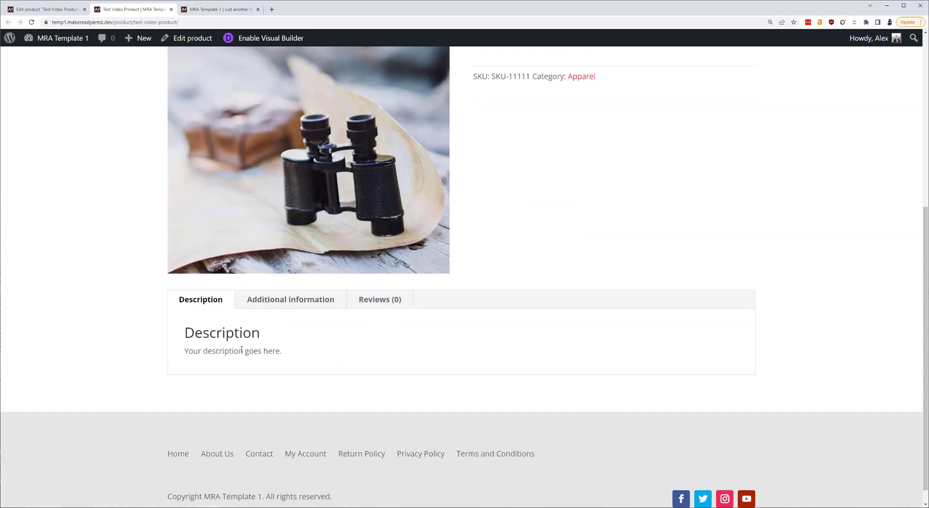
{"action": "triple_click", "coordinate": [254, 348]}
{"action": "left_click", "coordinate": [213, 317]}
{"action": "left_click", "coordinate": [255, 307]}
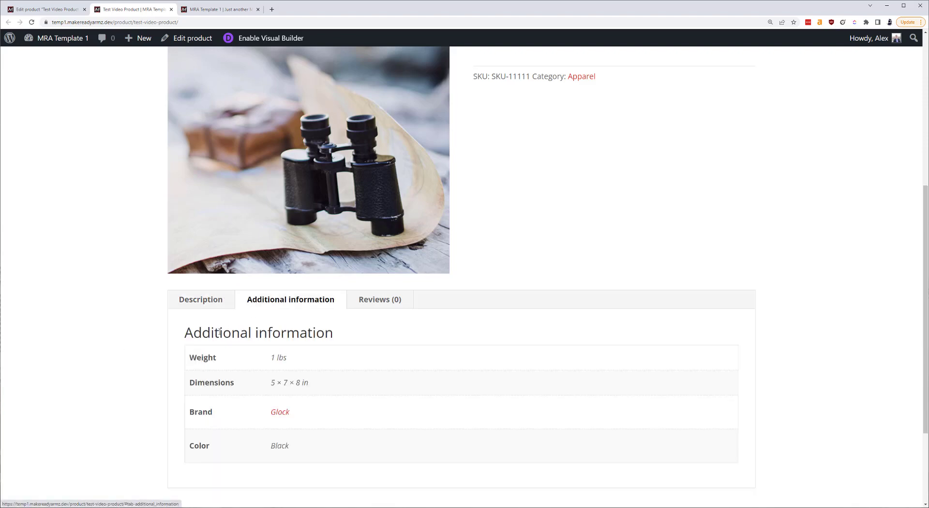
Step: Review the weight, dimensions, brand and color in the product's additional information, then close the store page
{"action": "left_click_drag", "start_coordinate": [195, 355], "coordinate": [357, 391]}
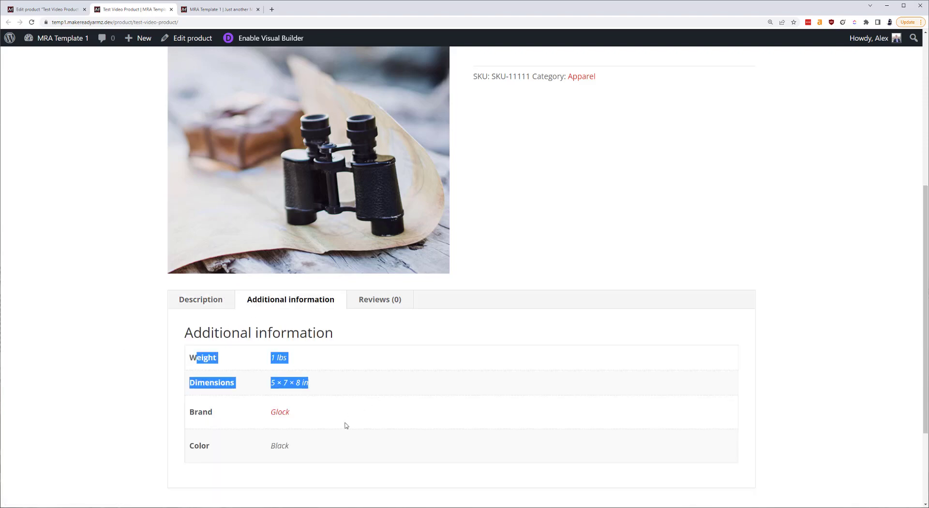
{"action": "left_click", "coordinate": [292, 436]}
{"action": "left_click_drag", "start_coordinate": [290, 443], "coordinate": [198, 409]}
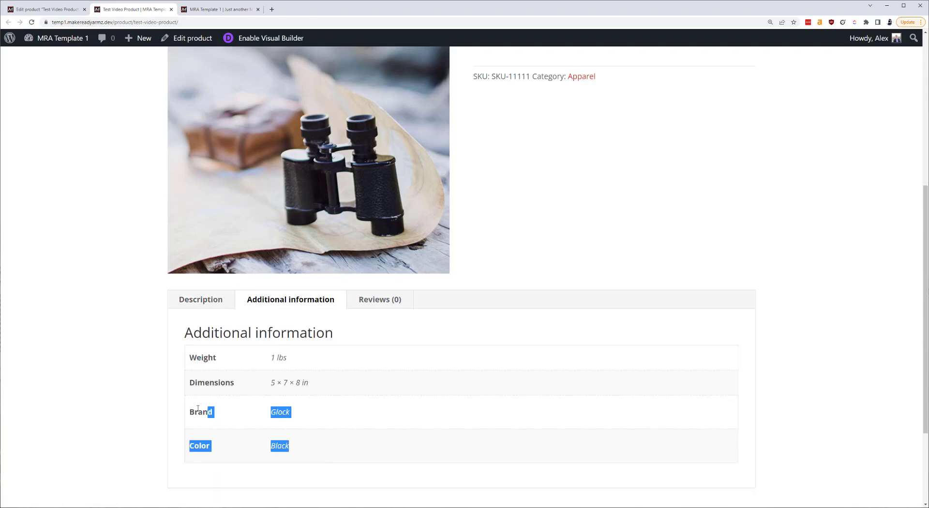
{"action": "left_click", "coordinate": [146, 412]}
{"action": "scroll", "coordinate": [117, 382], "scroll_direction": "up", "scroll_amount": 4}
{"action": "scroll", "coordinate": [116, 375], "scroll_direction": "down", "scroll_amount": 6}
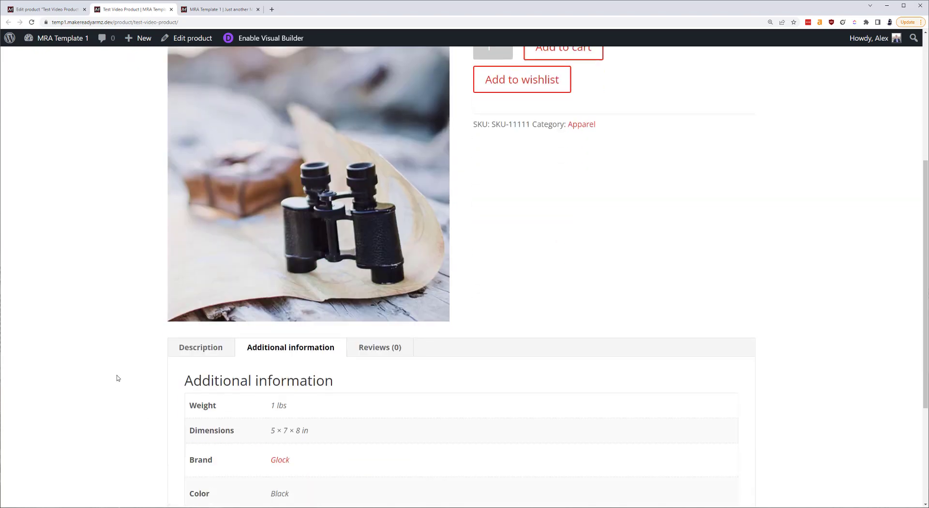
{"action": "scroll", "coordinate": [125, 300], "scroll_direction": "up", "scroll_amount": 6}
{"action": "scroll", "coordinate": [136, 227], "scroll_direction": "up", "scroll_amount": 2}
{"action": "left_click", "coordinate": [172, 9]}
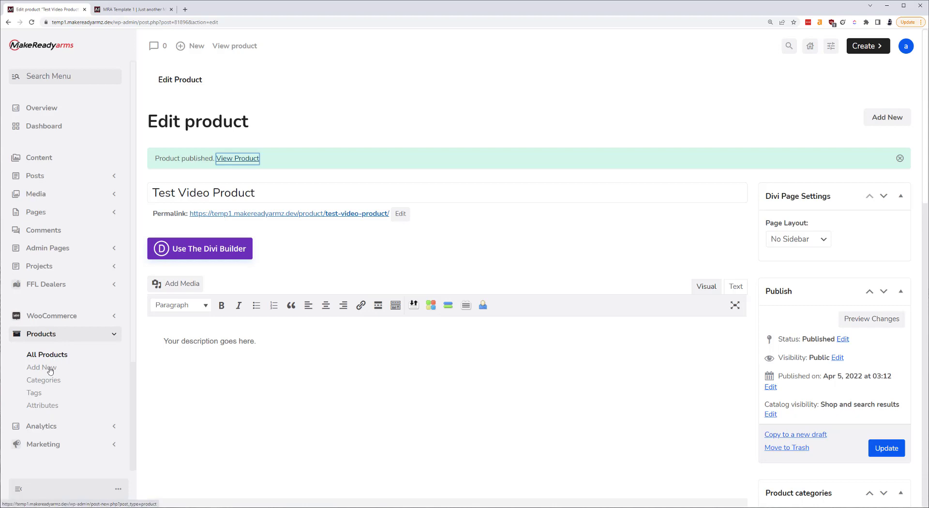
Step: Start a new product and name it "Slings"
{"action": "left_click", "coordinate": [50, 368]}
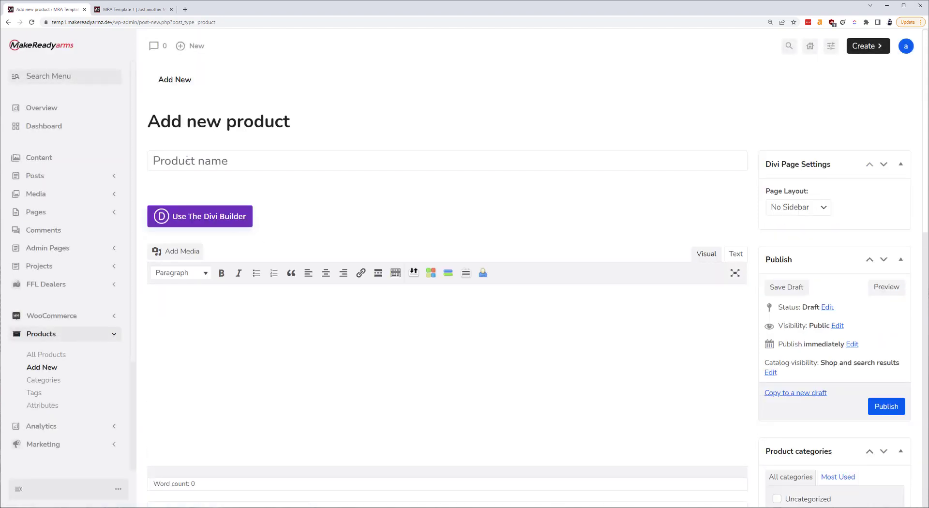
{"action": "type", "text": "Slings"}
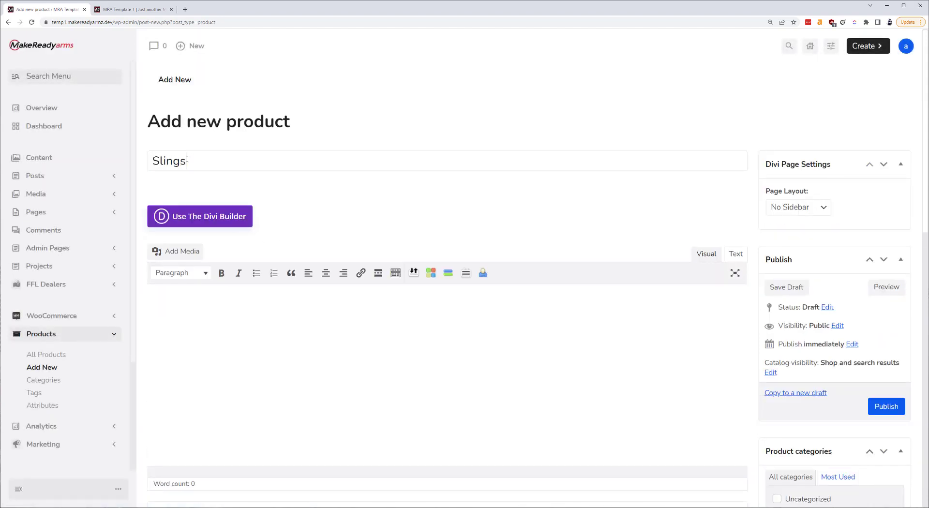
{"action": "left_click", "coordinate": [321, 211]}
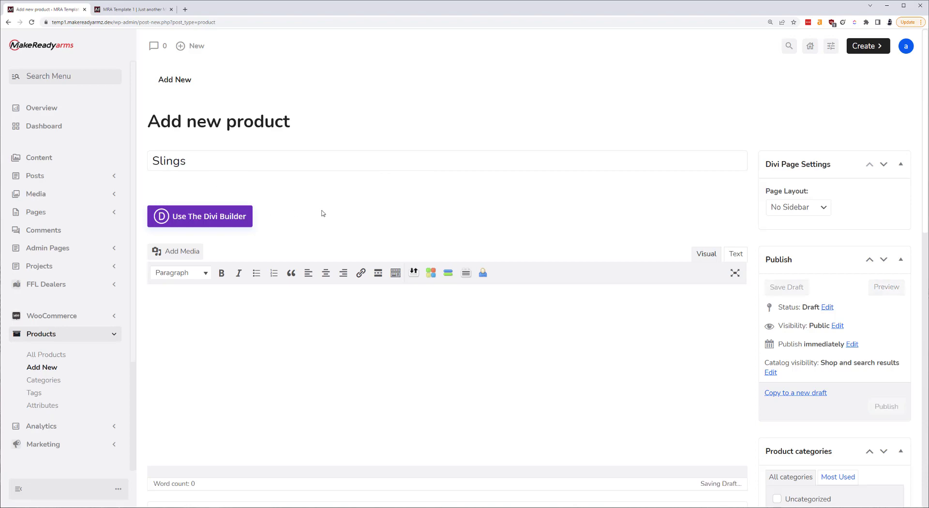
Step: Create a new top-level product category named "Slings" for this product
{"action": "scroll", "coordinate": [322, 211], "scroll_direction": "down", "scroll_amount": 3}
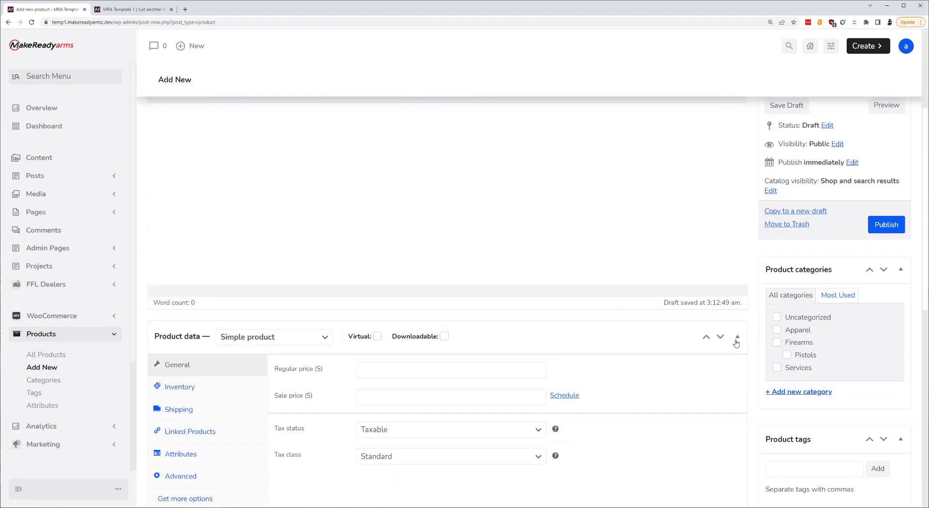
{"action": "left_click", "coordinate": [801, 394]}
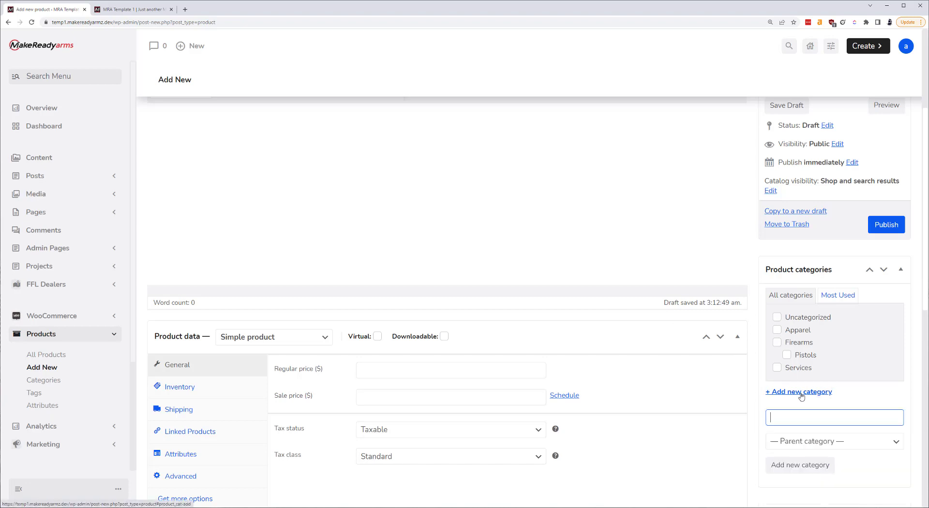
{"action": "type", "text": "Slings"}
{"action": "left_click", "coordinate": [794, 464]}
Step: Set the product type to Variable product
{"action": "left_click", "coordinate": [379, 366]}
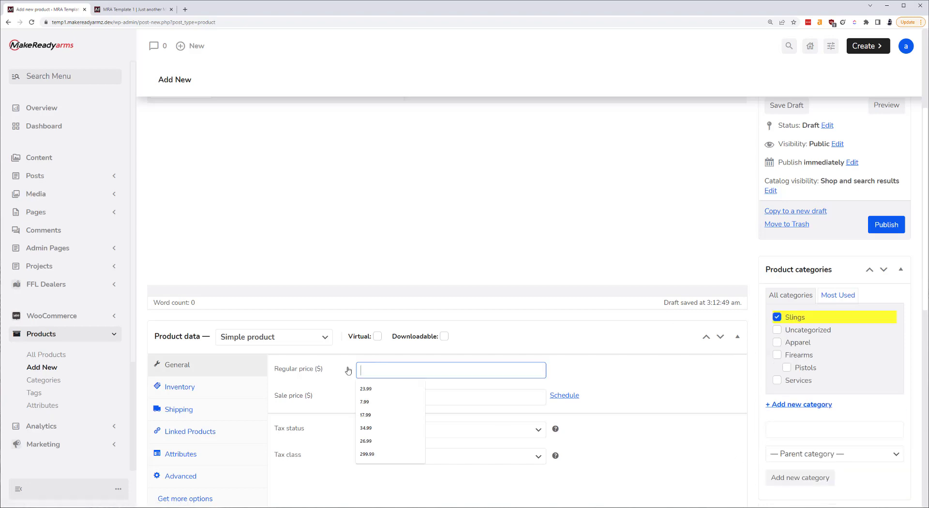
{"action": "left_click", "coordinate": [332, 379]}
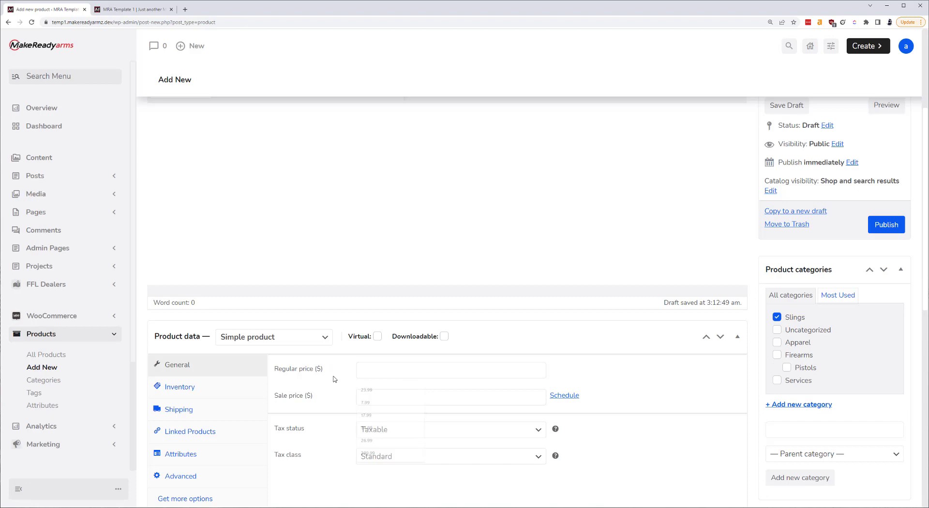
{"action": "left_click", "coordinate": [252, 345]}
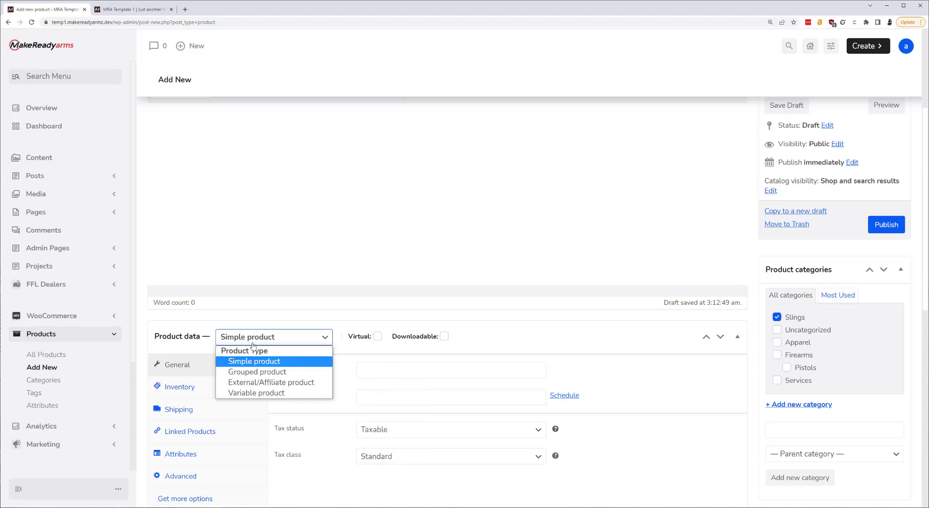
{"action": "left_click", "coordinate": [282, 392]}
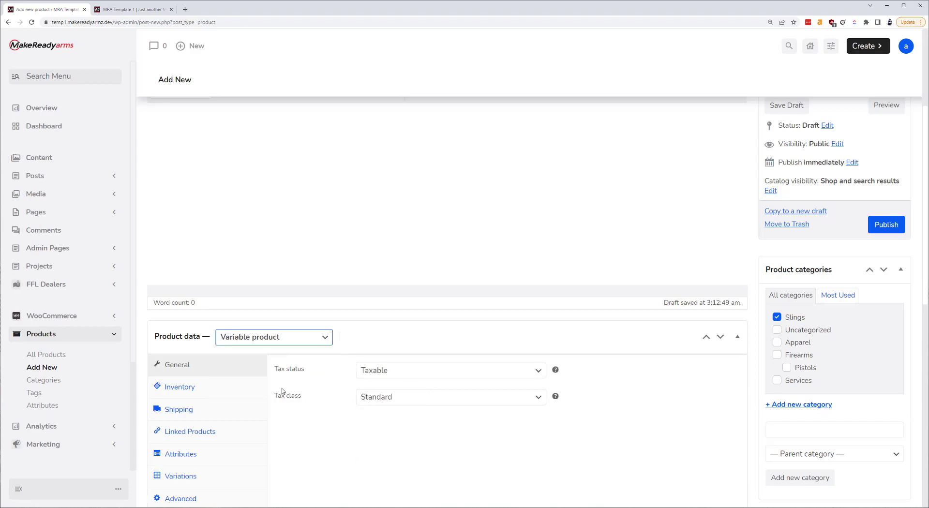
Step: Add and save a custom attribute named Color with values Black|Brown|Blue, used for variations
{"action": "scroll", "coordinate": [282, 389], "scroll_direction": "down", "scroll_amount": 2}
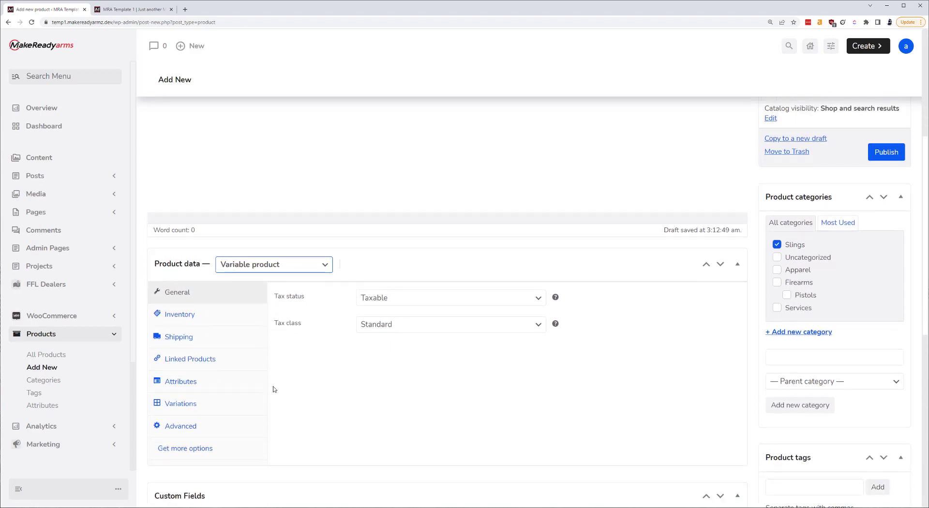
{"action": "left_click", "coordinate": [193, 381]}
{"action": "left_click", "coordinate": [340, 297]}
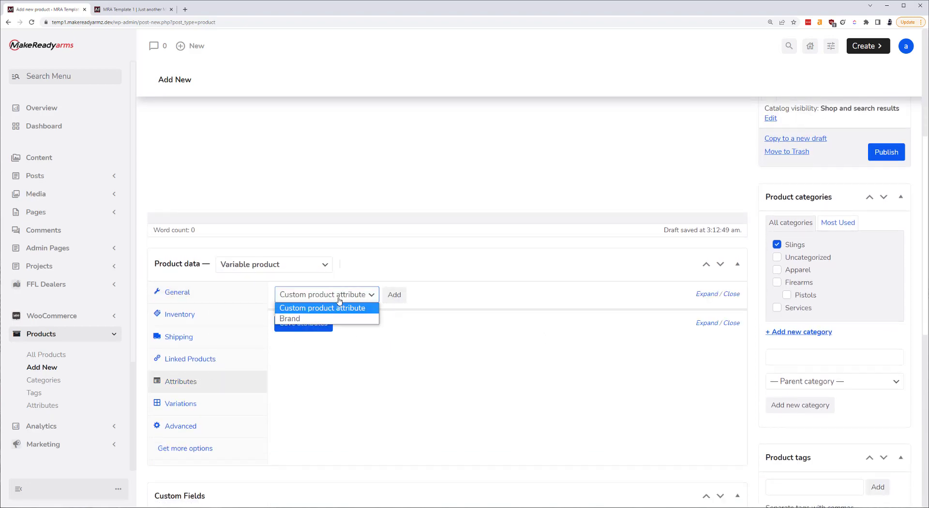
{"action": "left_click", "coordinate": [338, 301]}
{"action": "left_click", "coordinate": [392, 296]}
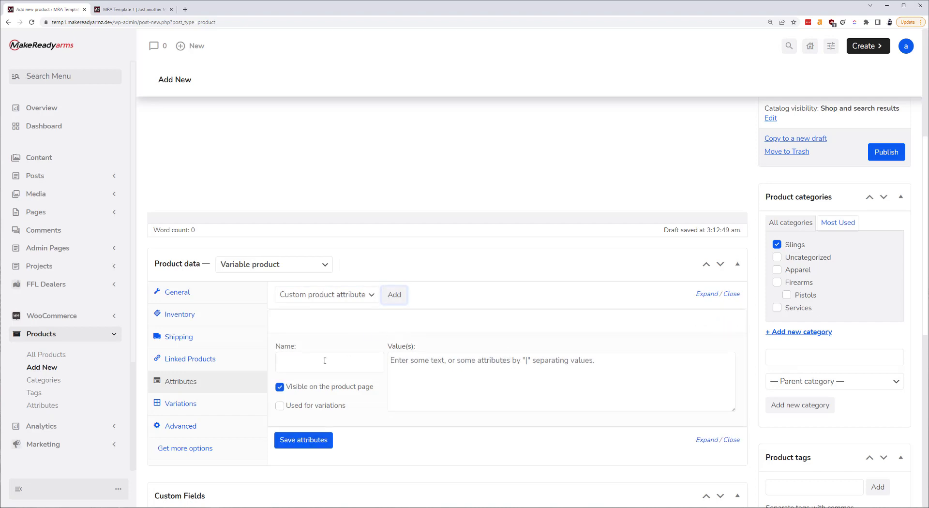
{"action": "left_click", "coordinate": [318, 359]}
{"action": "left_click", "coordinate": [280, 405]}
{"action": "left_click", "coordinate": [299, 364]}
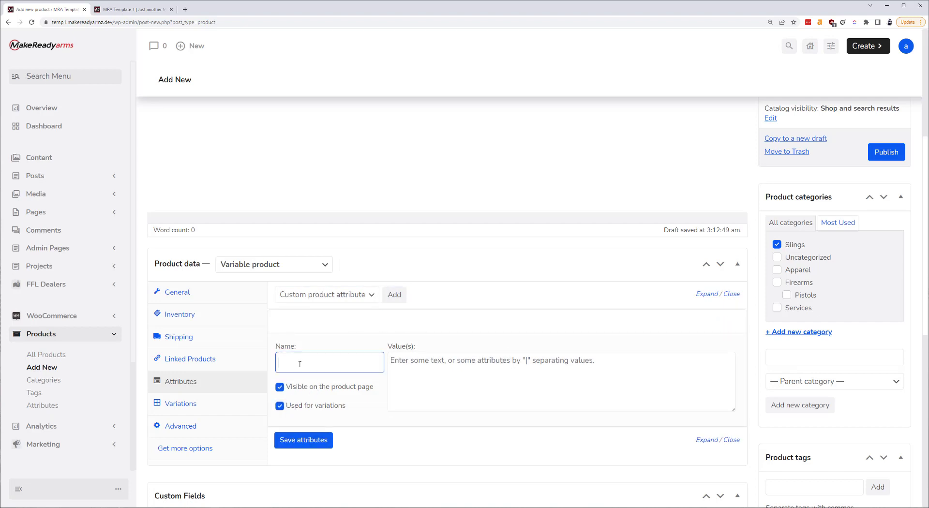
{"action": "type", "text": "Color"}
{"action": "left_click", "coordinate": [408, 384]}
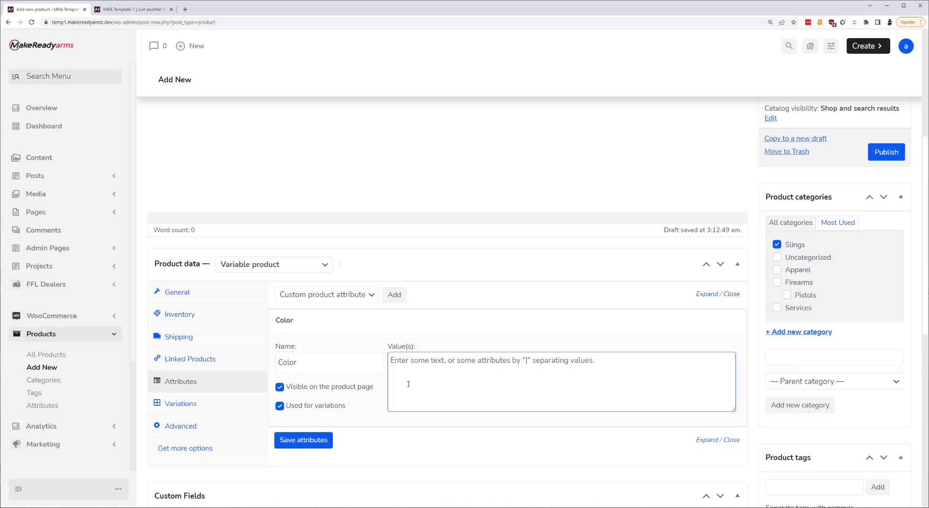
{"action": "type", "text": "Black"}
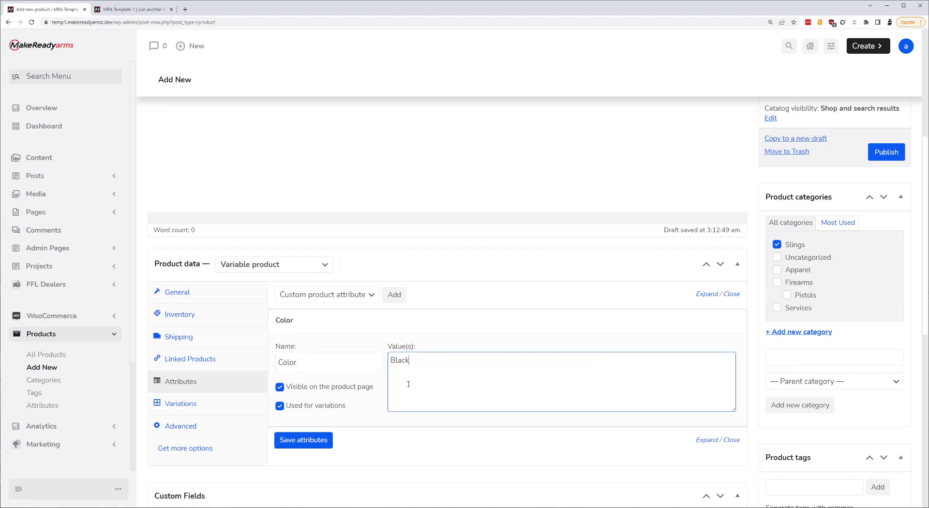
{"action": "type", "text": "|Brown|Blue"}
{"action": "left_click", "coordinate": [317, 442]}
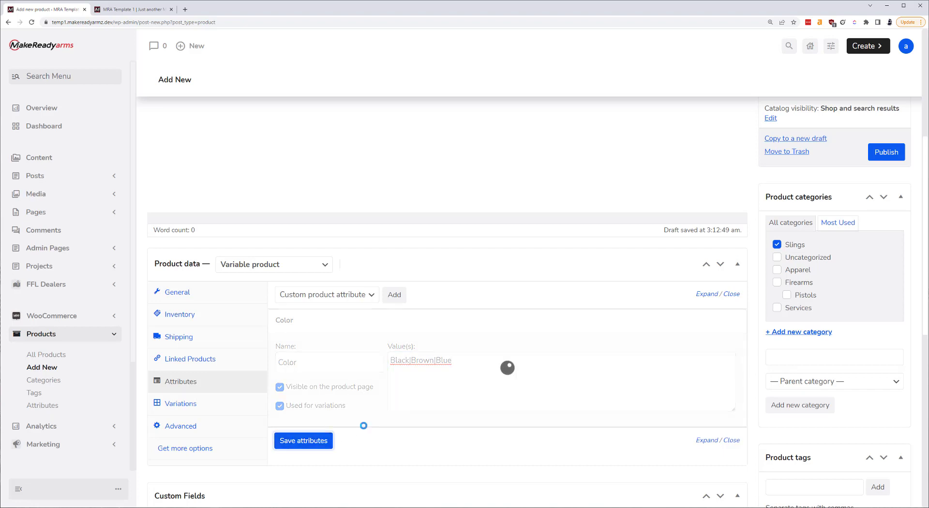
Step: Add and save a second custom attribute named Size with values Small|Medium|Large, used for variations
{"action": "left_click", "coordinate": [332, 298]}
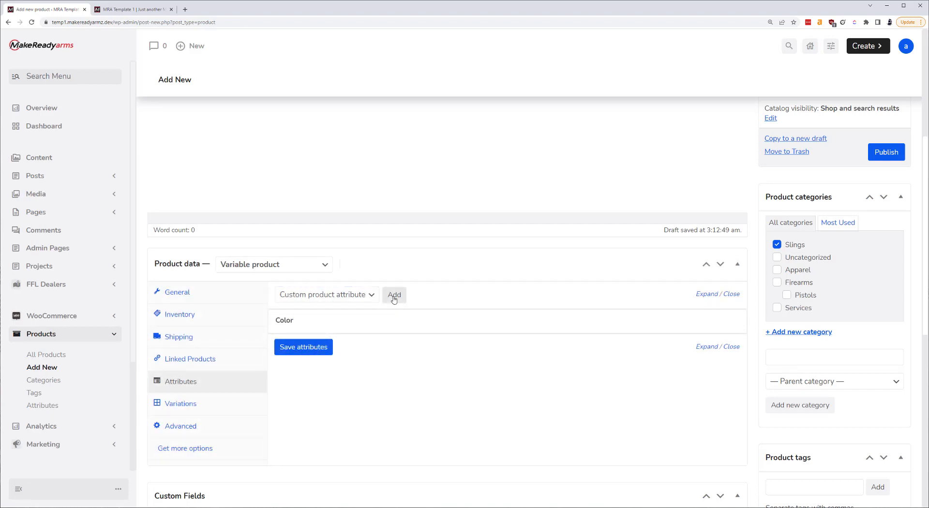
{"action": "left_click", "coordinate": [394, 294]}
{"action": "left_click", "coordinate": [317, 383]}
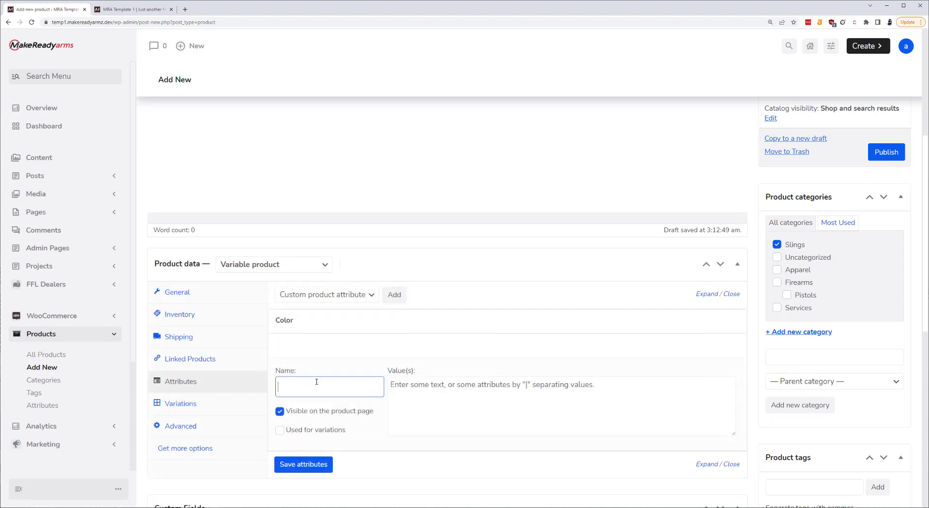
{"action": "type", "text": "Size"}
{"action": "left_click", "coordinate": [287, 431]}
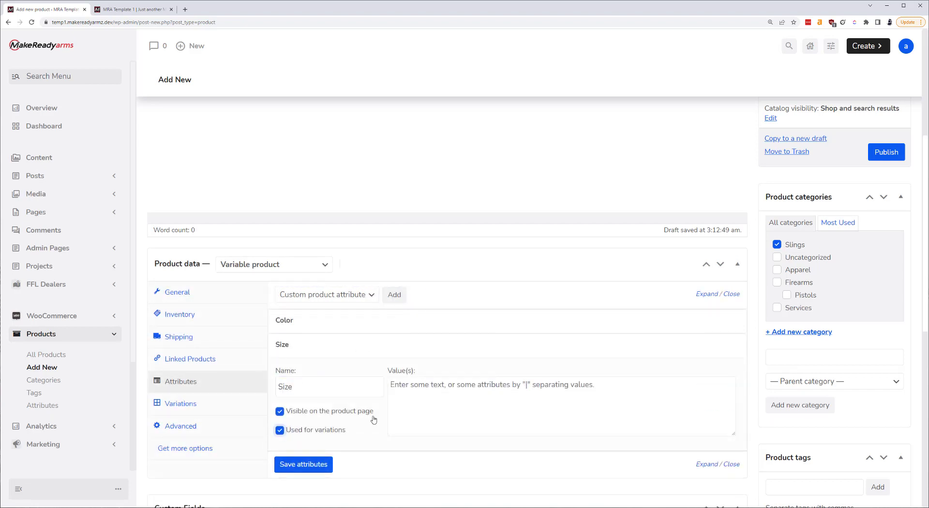
{"action": "left_click", "coordinate": [412, 407]}
{"action": "type", "text": "Siz"}
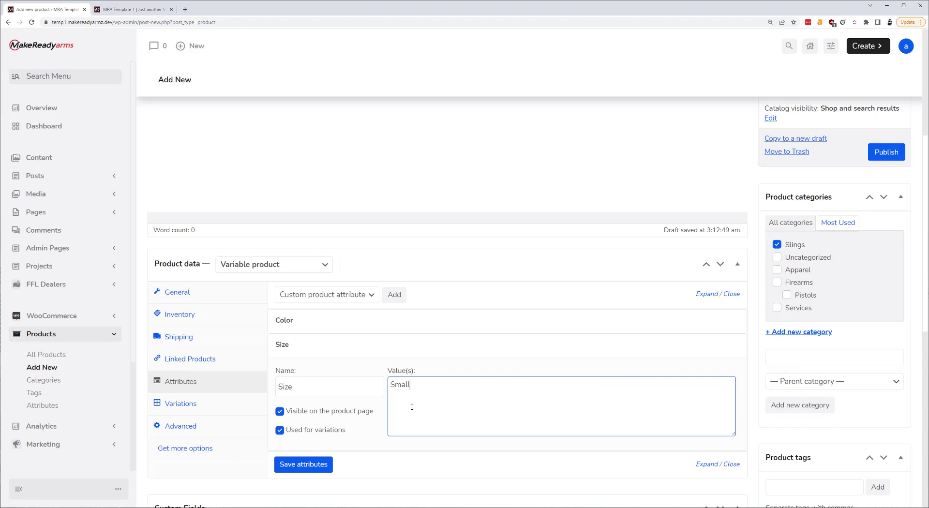
{"action": "type", "text": "ll|Medium|Large"}
{"action": "left_click", "coordinate": [317, 466]}
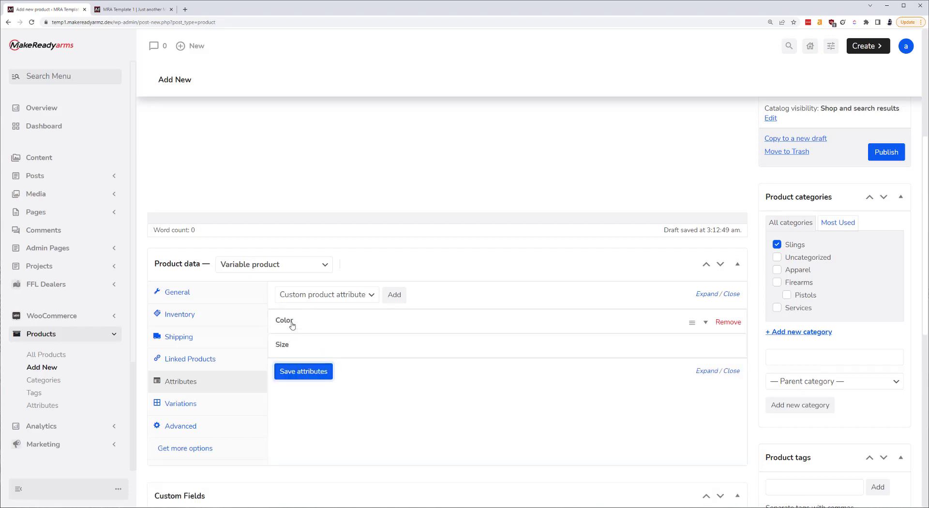
Step: Generate the product's variations from all attributes, covering every Color and Size combination
{"action": "left_click", "coordinate": [203, 363]}
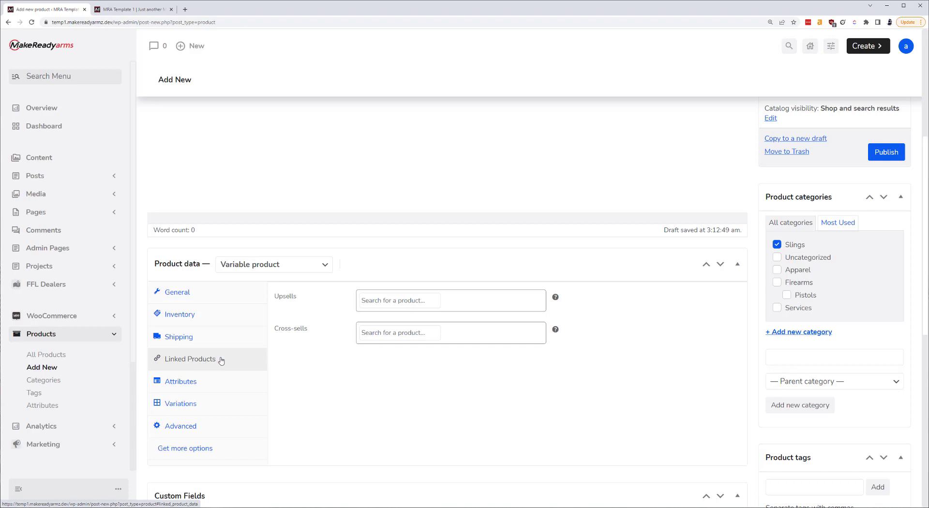
{"action": "left_click", "coordinate": [191, 404]}
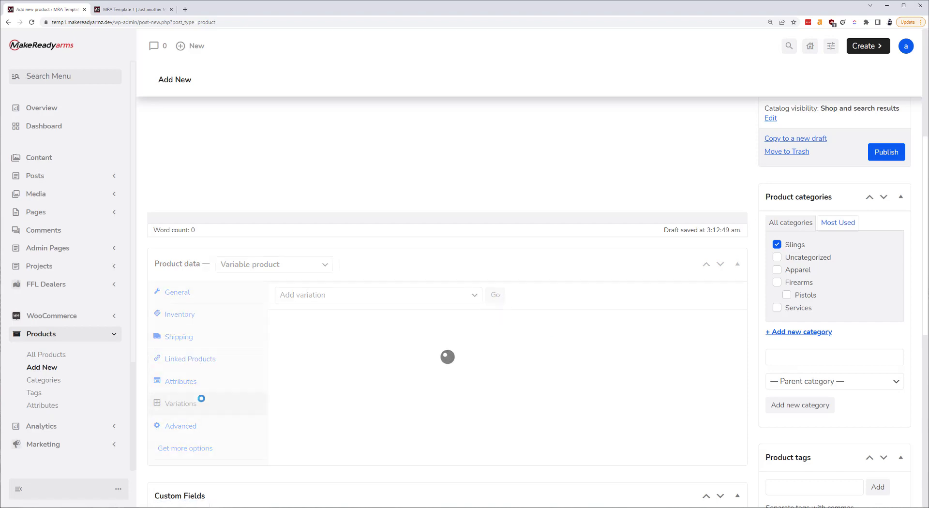
{"action": "left_click", "coordinate": [339, 296]}
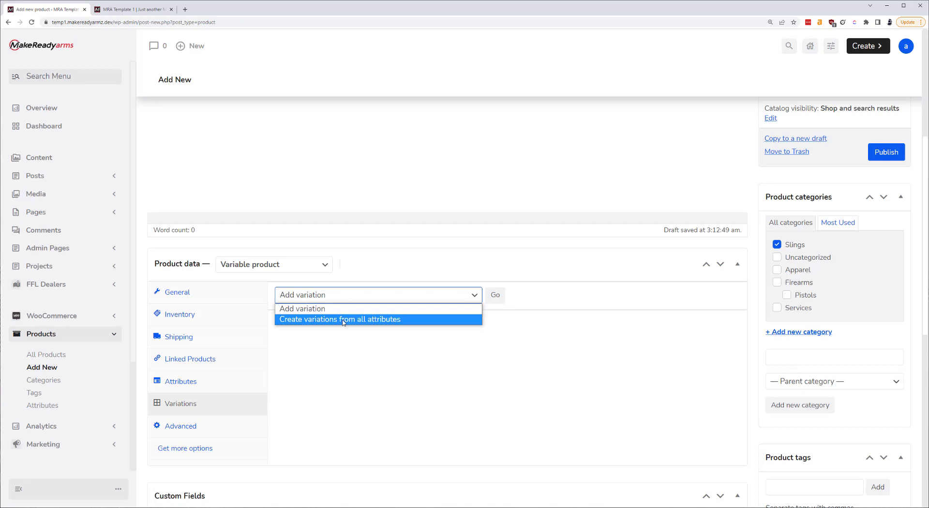
{"action": "left_click", "coordinate": [357, 317]}
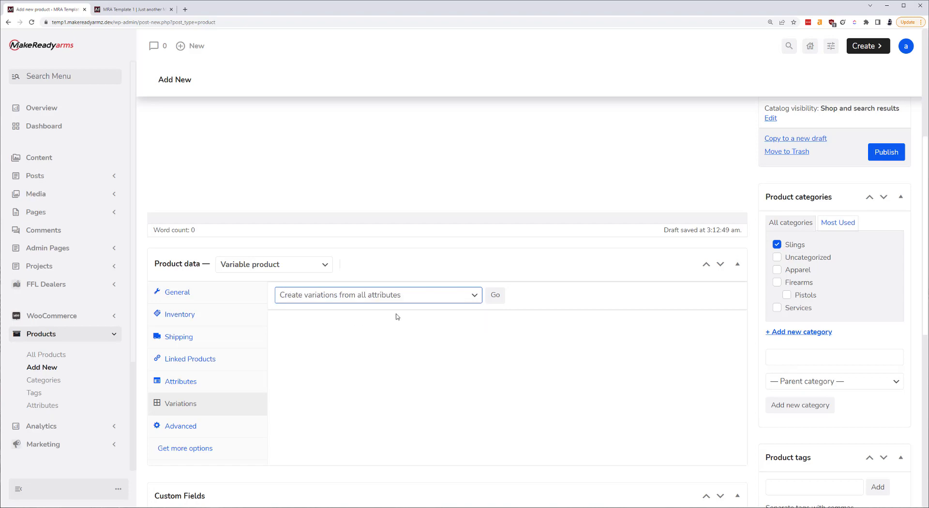
{"action": "left_click", "coordinate": [494, 296]}
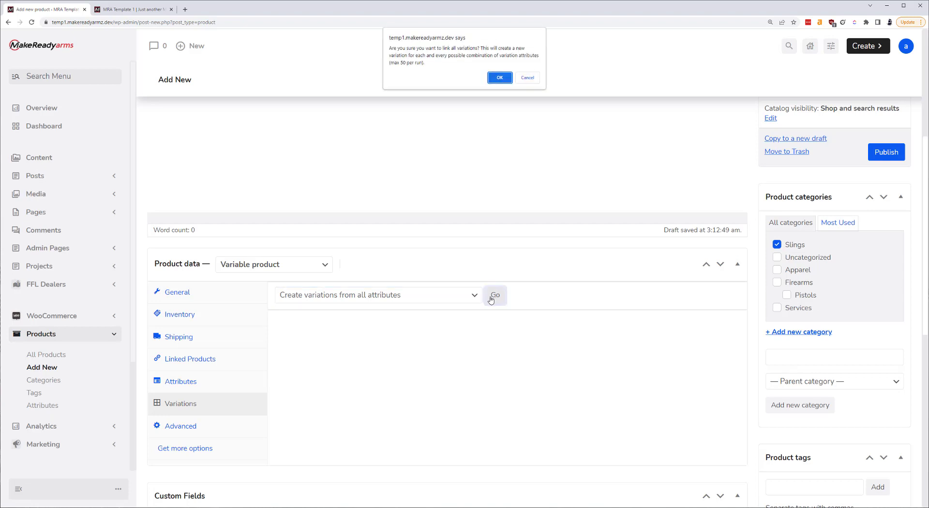
{"action": "left_click", "coordinate": [499, 77]}
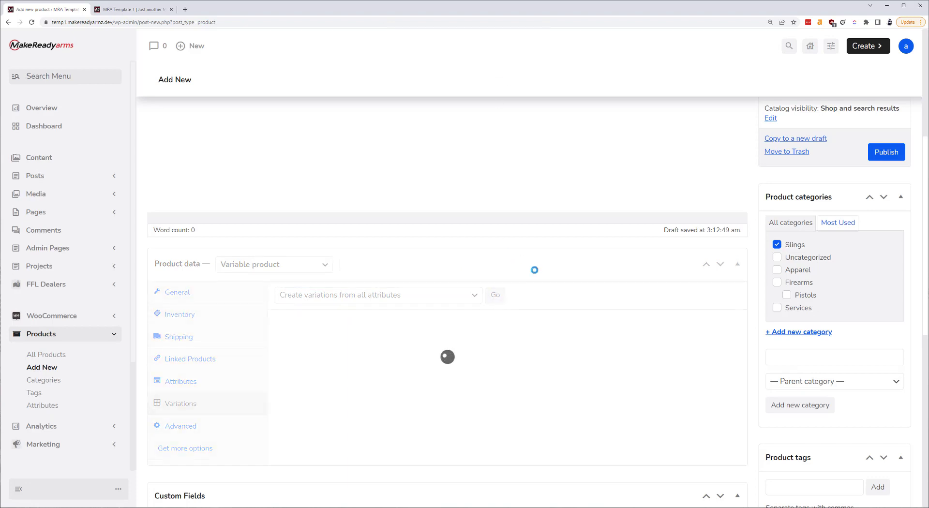
{"action": "left_click", "coordinate": [529, 63]}
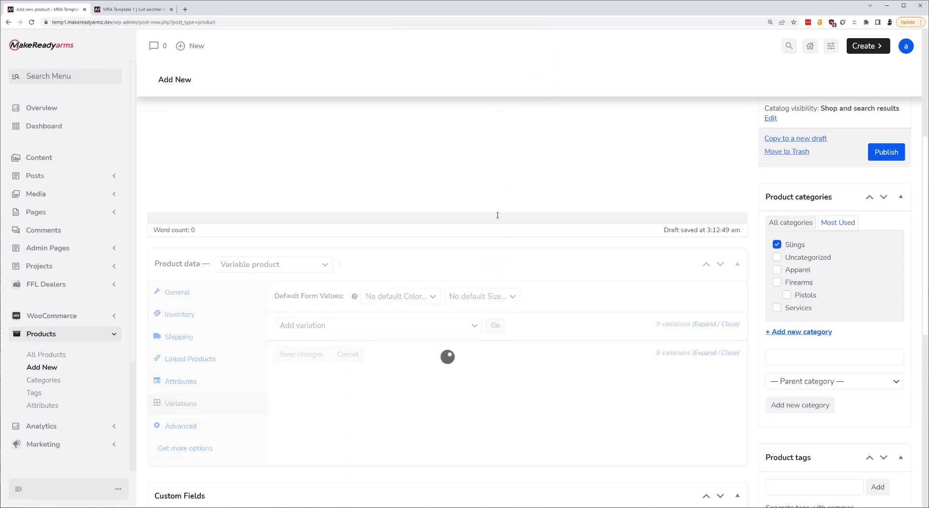
Step: Set the default Color form value for the generated variations to Black
{"action": "scroll", "coordinate": [567, 296], "scroll_direction": "down", "scroll_amount": 5}
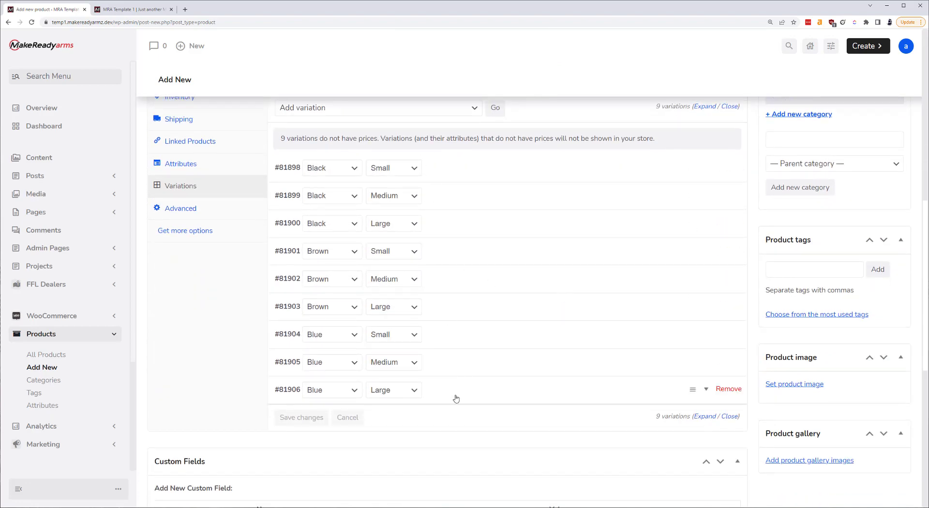
{"action": "scroll", "coordinate": [456, 399], "scroll_direction": "up", "scroll_amount": 2}
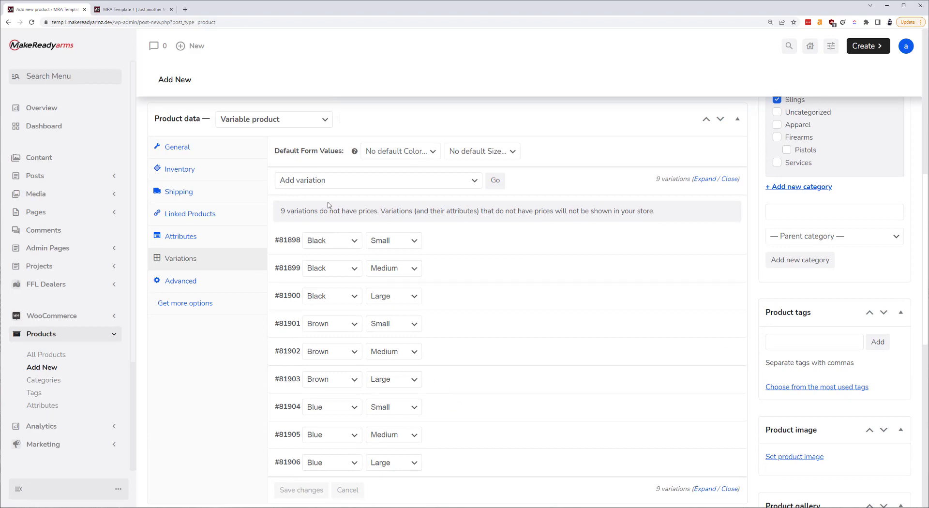
{"action": "left_click", "coordinate": [418, 155]}
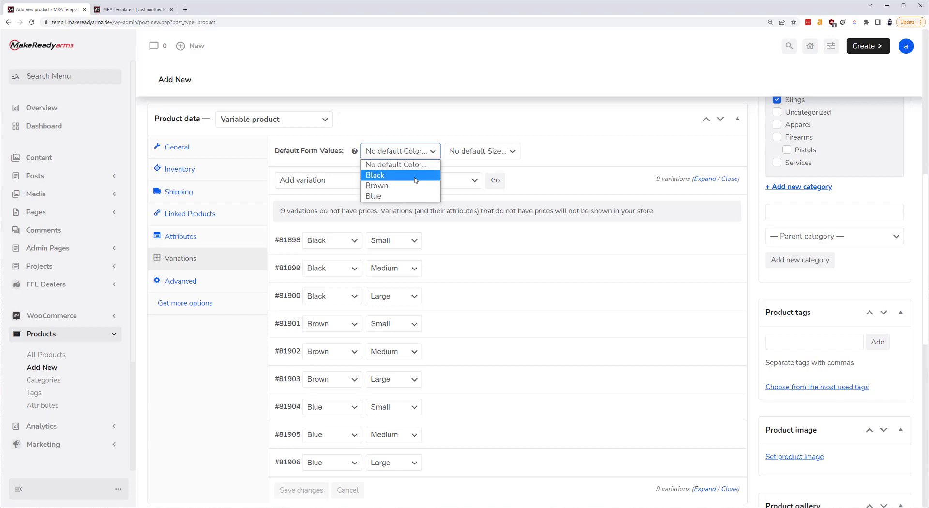
{"action": "left_click", "coordinate": [413, 176]}
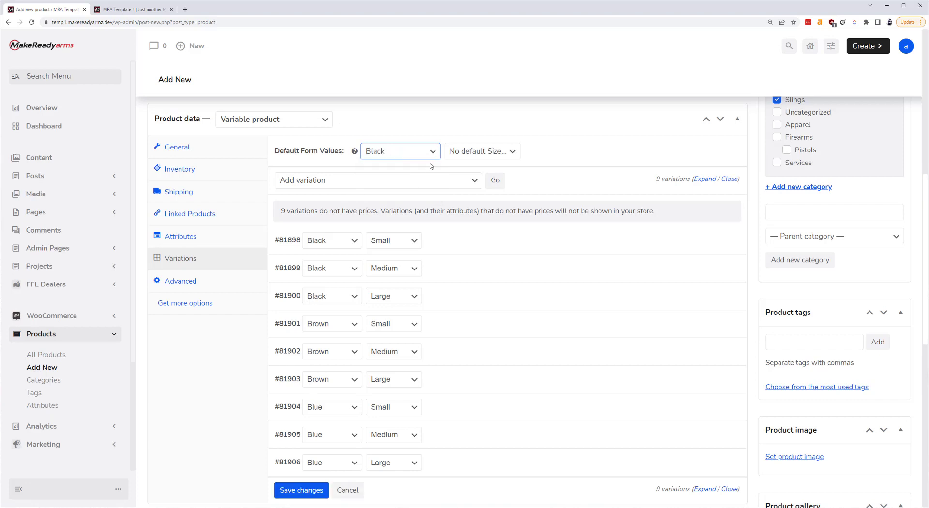
{"action": "left_click", "coordinate": [465, 151]}
{"action": "left_click", "coordinate": [594, 154]}
{"action": "scroll", "coordinate": [394, 352], "scroll_direction": "down", "scroll_amount": 1}
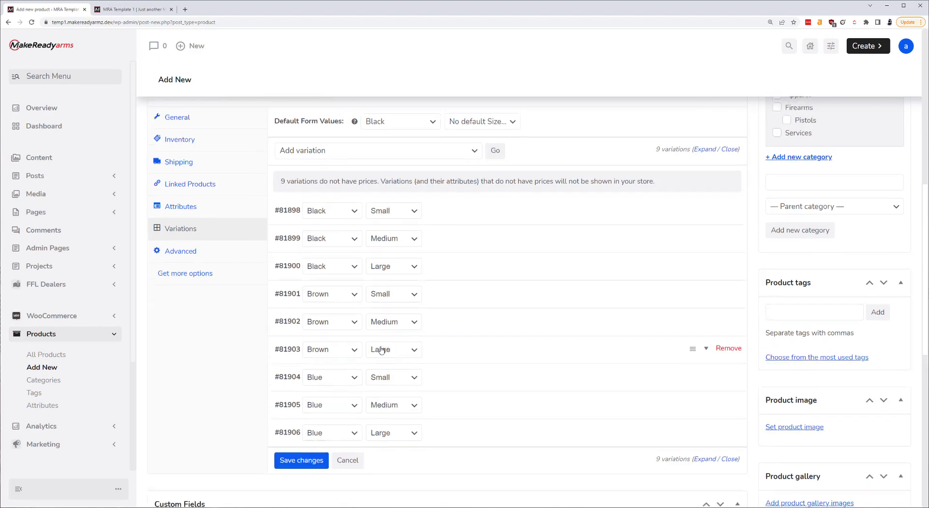
Step: Bulk-set the regular price of all variations to 20 and save the pending changes
{"action": "left_click", "coordinate": [346, 154]}
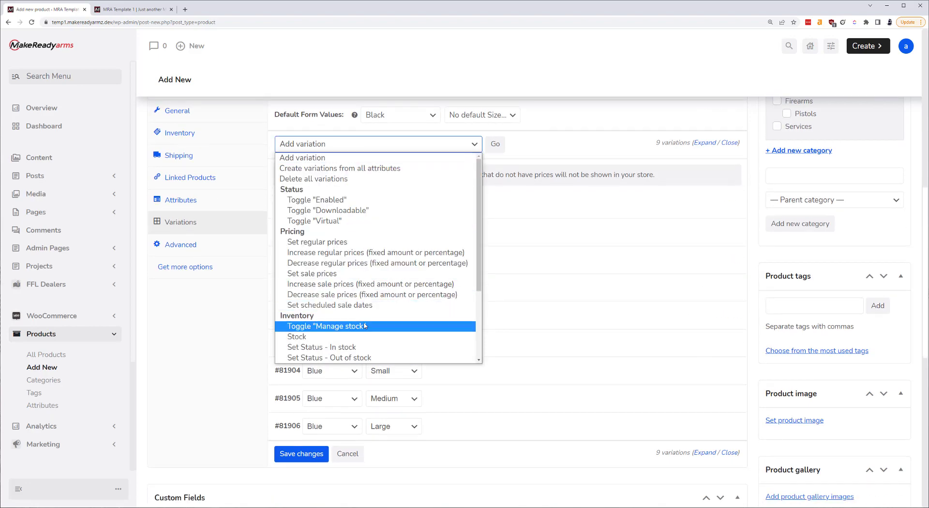
{"action": "scroll", "coordinate": [349, 329], "scroll_direction": "down", "scroll_amount": 3}
{"action": "scroll", "coordinate": [359, 261], "scroll_direction": "up", "scroll_amount": 3}
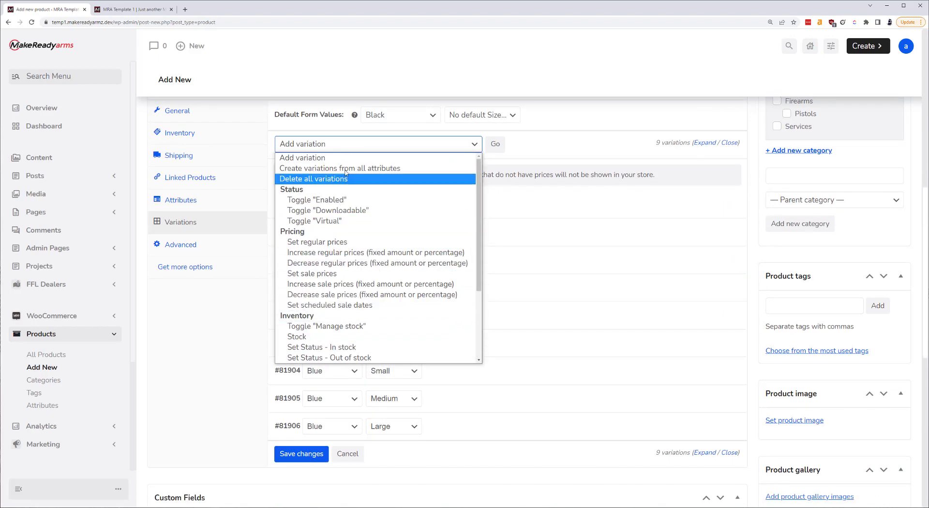
{"action": "left_click", "coordinate": [344, 242]}
{"action": "left_click", "coordinate": [494, 143]}
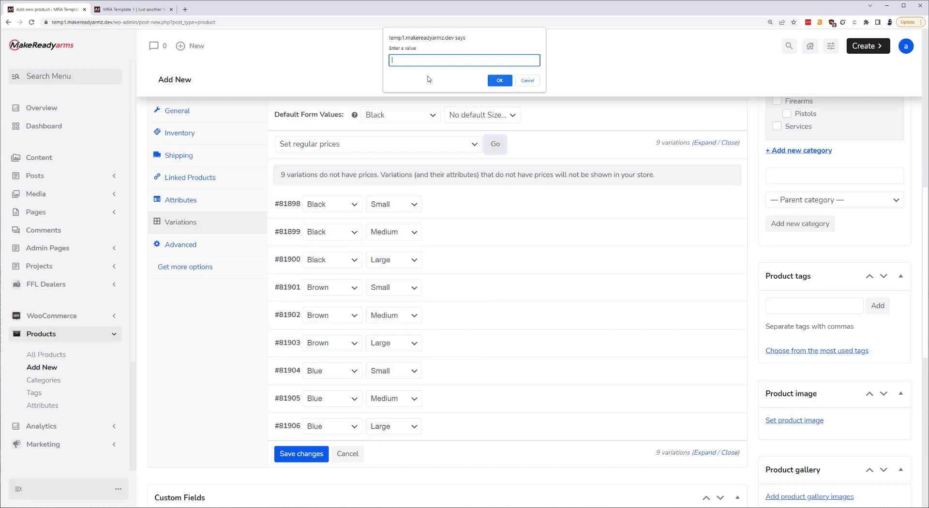
{"action": "left_click", "coordinate": [499, 80]}
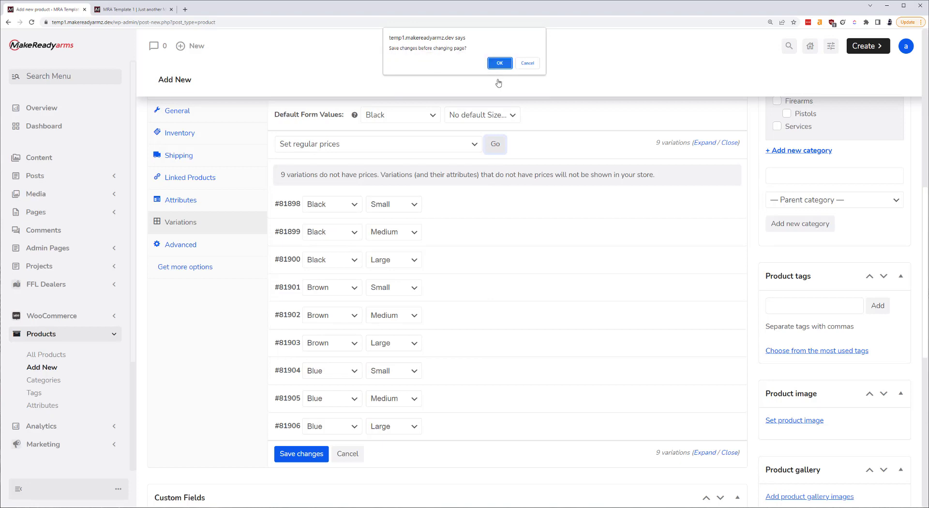
{"action": "left_click", "coordinate": [500, 63]}
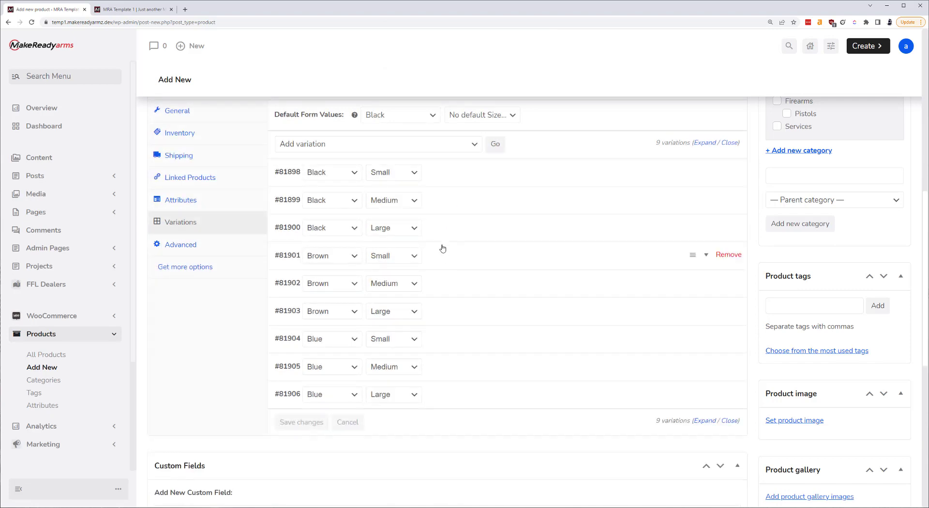
Step: Check the regular price in the Black Large variation's details, and look over the available bulk actions
{"action": "left_click", "coordinate": [442, 249]}
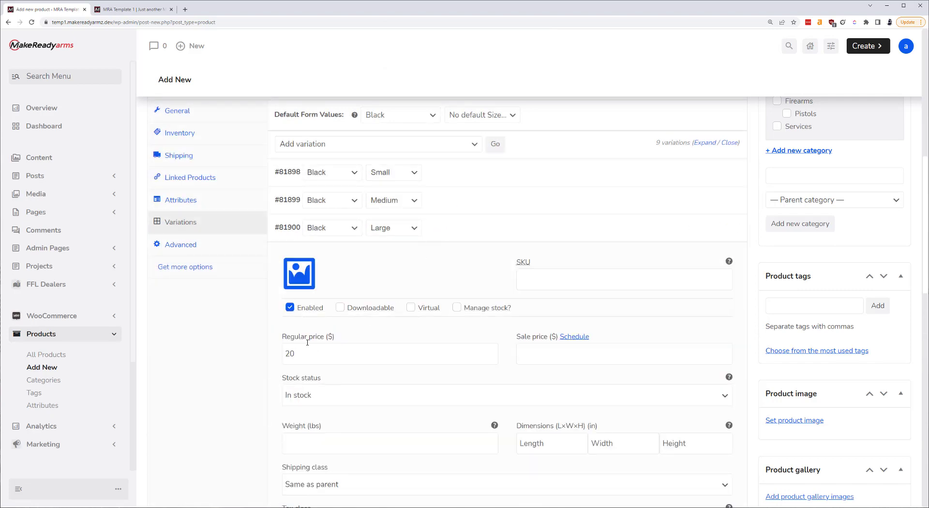
{"action": "left_click", "coordinate": [427, 228]}
{"action": "left_click", "coordinate": [443, 208]}
{"action": "left_click", "coordinate": [444, 208]}
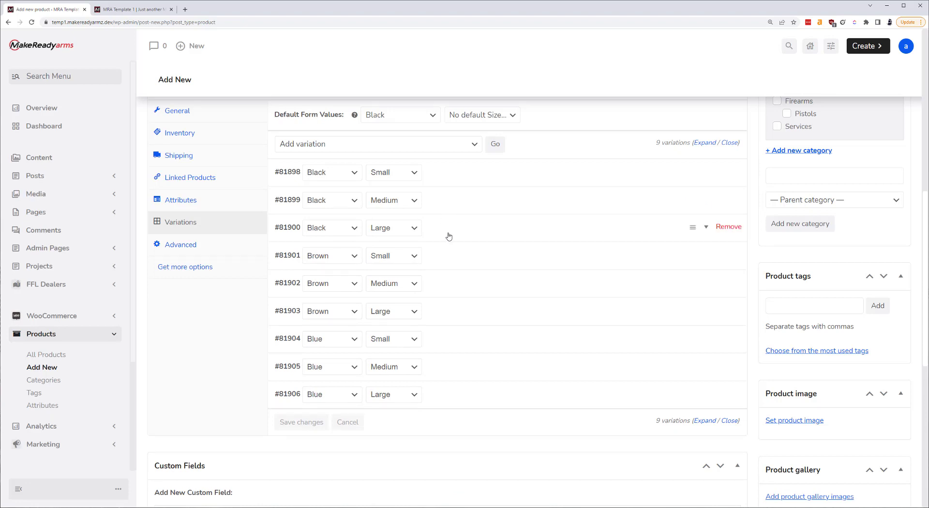
{"action": "left_click", "coordinate": [415, 148]}
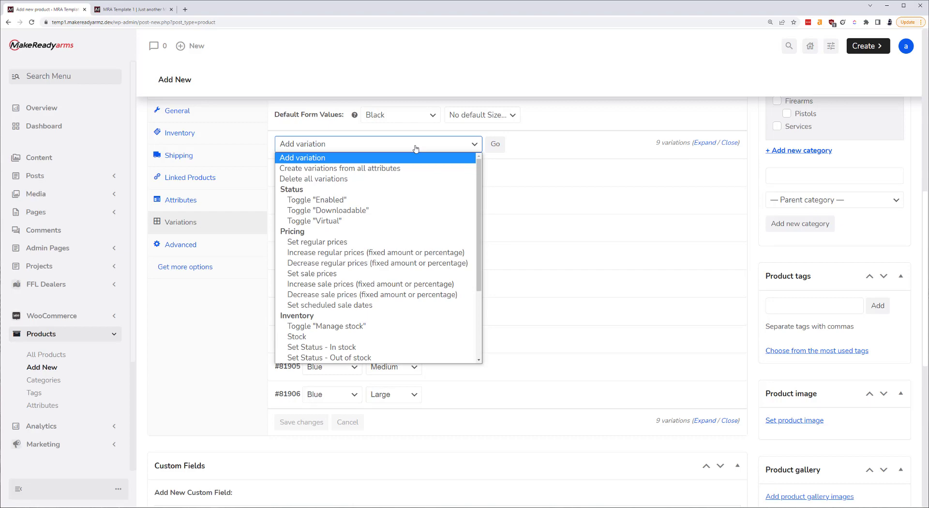
{"action": "left_click", "coordinate": [271, 292]}
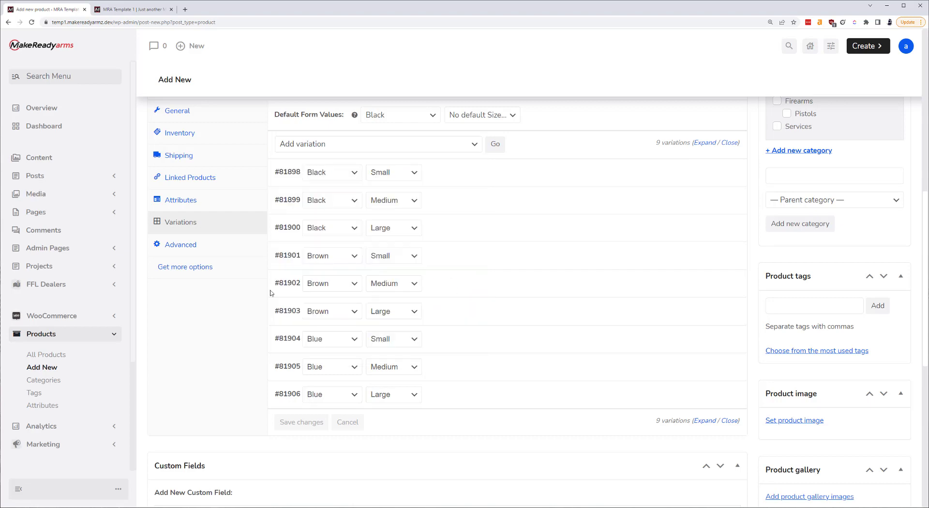
Step: Enable stock management for the Black Large variation with a stock quantity of 3
{"action": "left_click", "coordinate": [447, 232]}
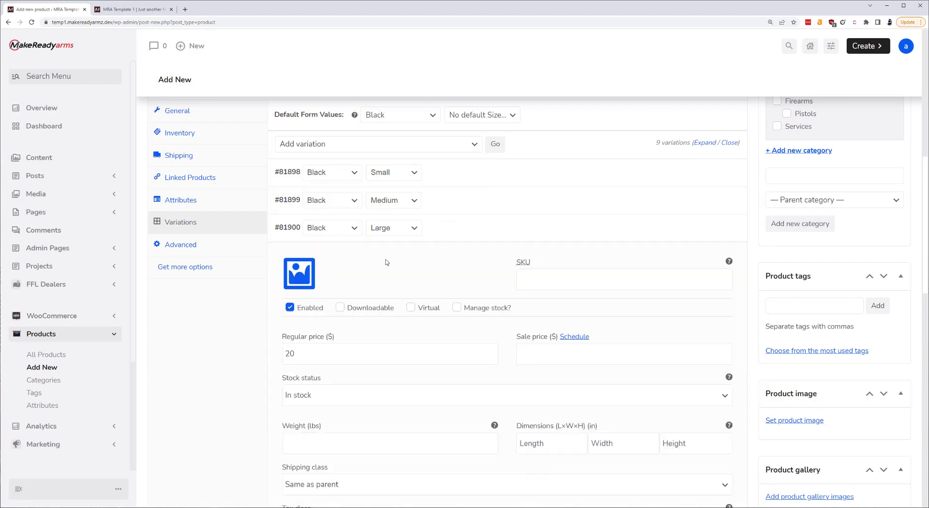
{"action": "scroll", "coordinate": [401, 239], "scroll_direction": "down", "scroll_amount": 2}
{"action": "left_click", "coordinate": [457, 198]}
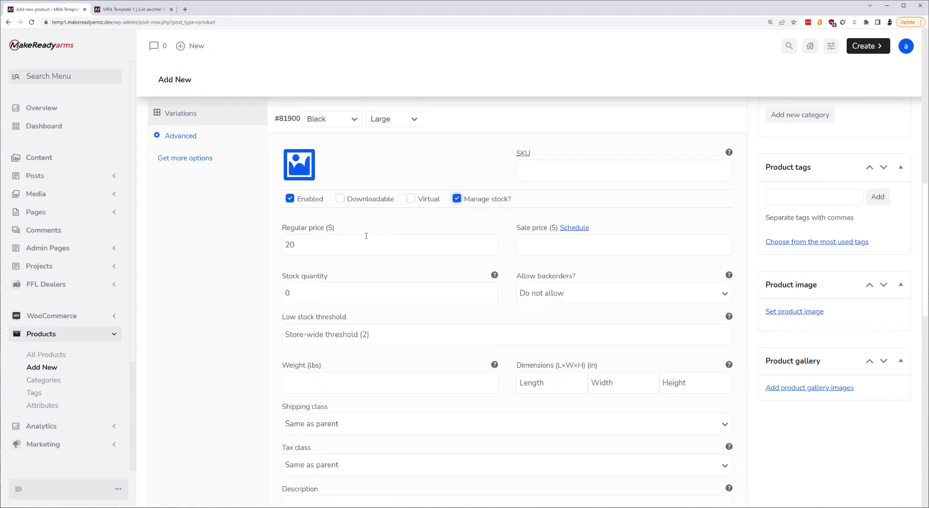
{"action": "left_click", "coordinate": [319, 247]}
{"action": "left_click", "coordinate": [253, 286]}
{"action": "left_click_drag", "start_coordinate": [309, 295], "coordinate": [248, 299]}
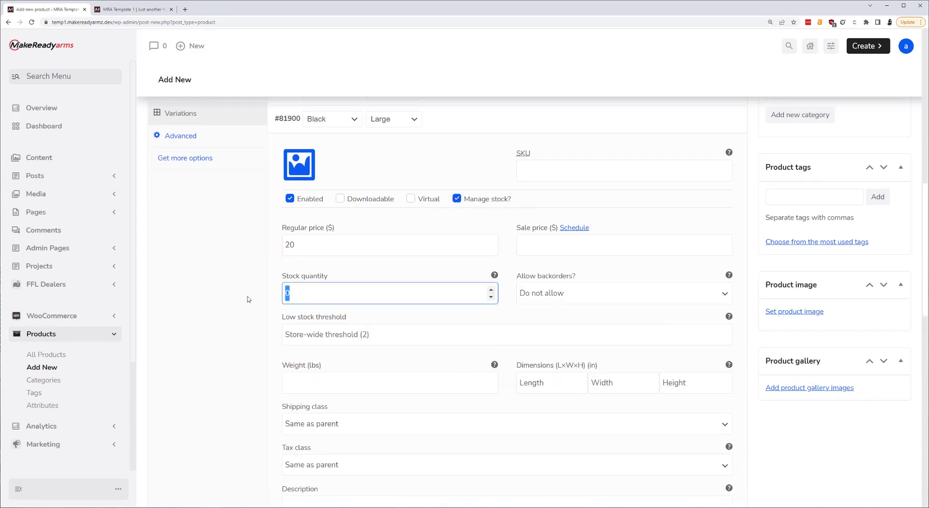
{"action": "type", "text": "3"}
{"action": "left_click", "coordinate": [177, 303]}
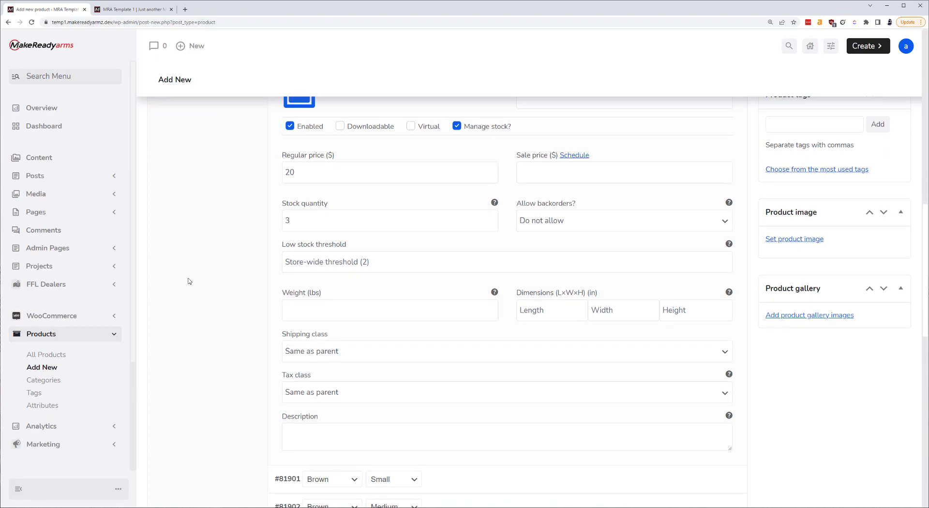
{"action": "scroll", "coordinate": [191, 281], "scroll_direction": "up", "scroll_amount": 3}
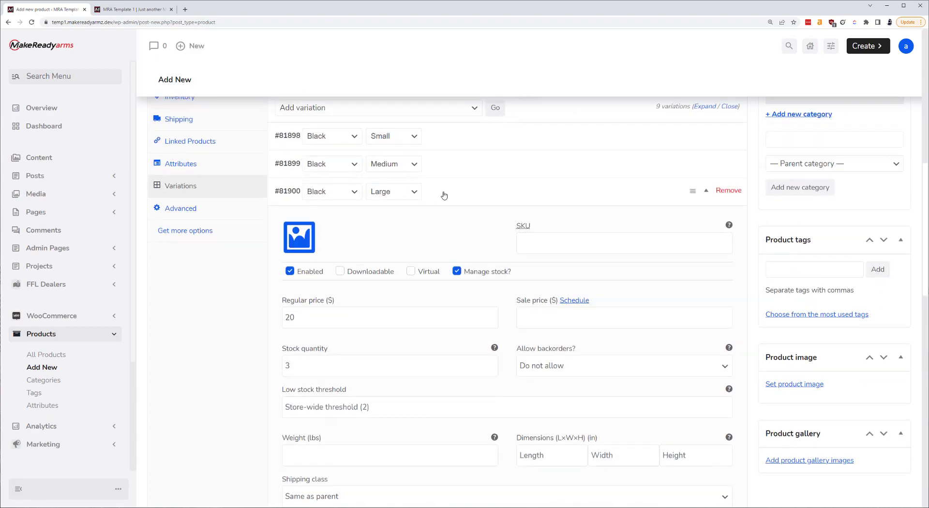
{"action": "left_click", "coordinate": [443, 195]}
Step: Review the price, stock, weight and dimension fields of the Brown Small variation
{"action": "left_click", "coordinate": [463, 221]}
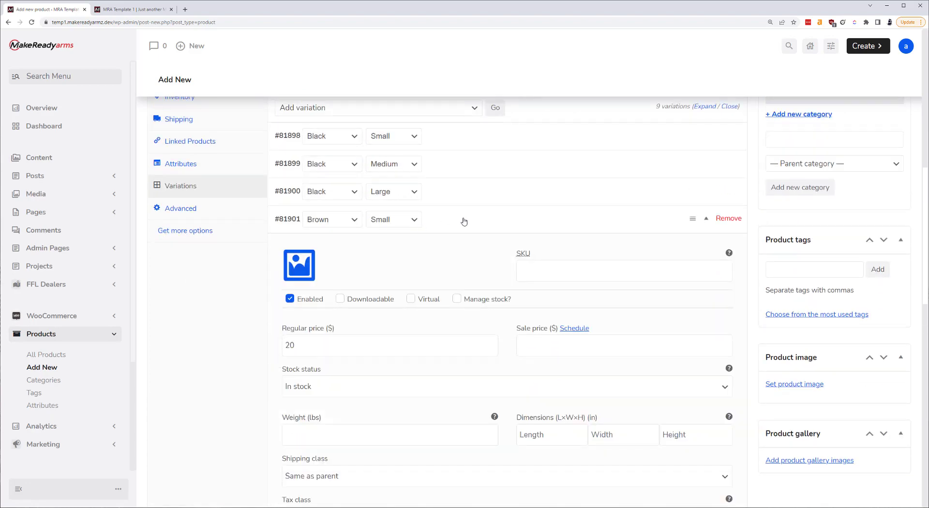
{"action": "scroll", "coordinate": [476, 327], "scroll_direction": "down", "scroll_amount": 2}
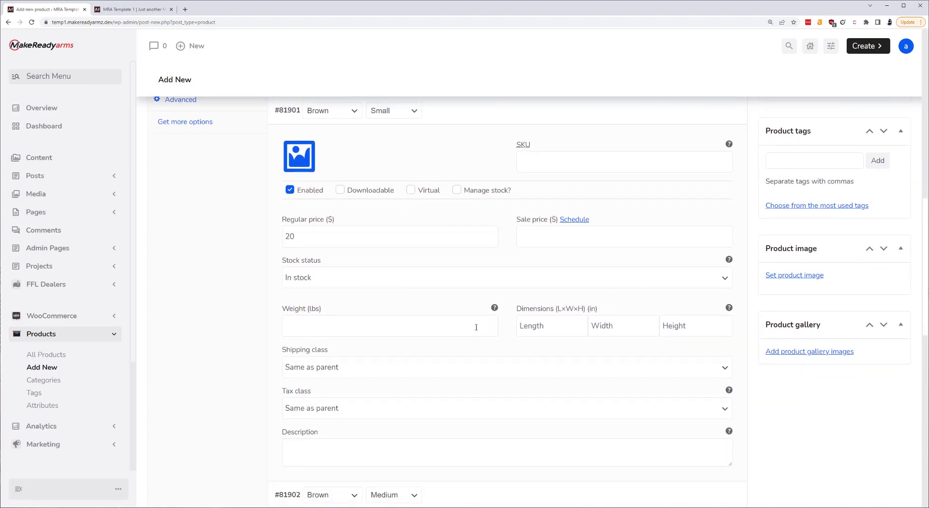
{"action": "scroll", "coordinate": [473, 342], "scroll_direction": "up", "scroll_amount": 3}
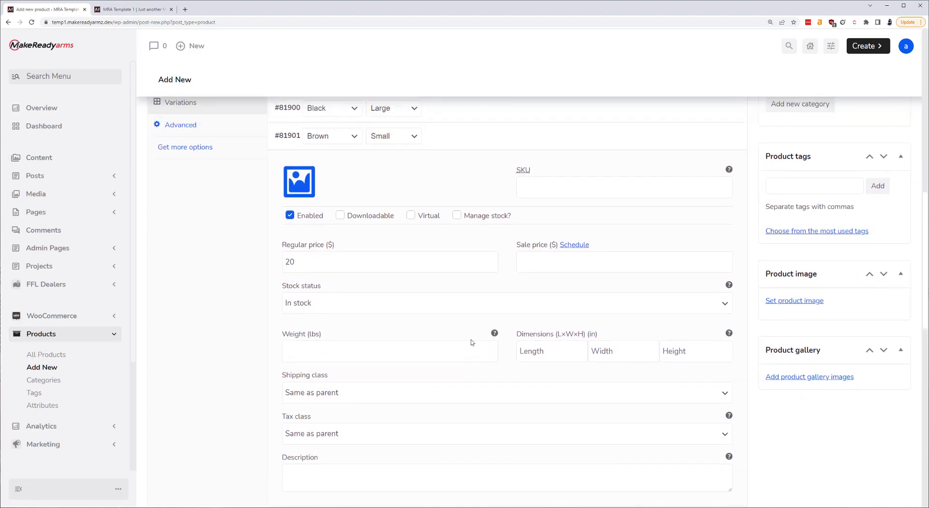
{"action": "left_click", "coordinate": [455, 260]}
Step: Set the product's shipping weight to 5 lbs
{"action": "left_click", "coordinate": [170, 159]}
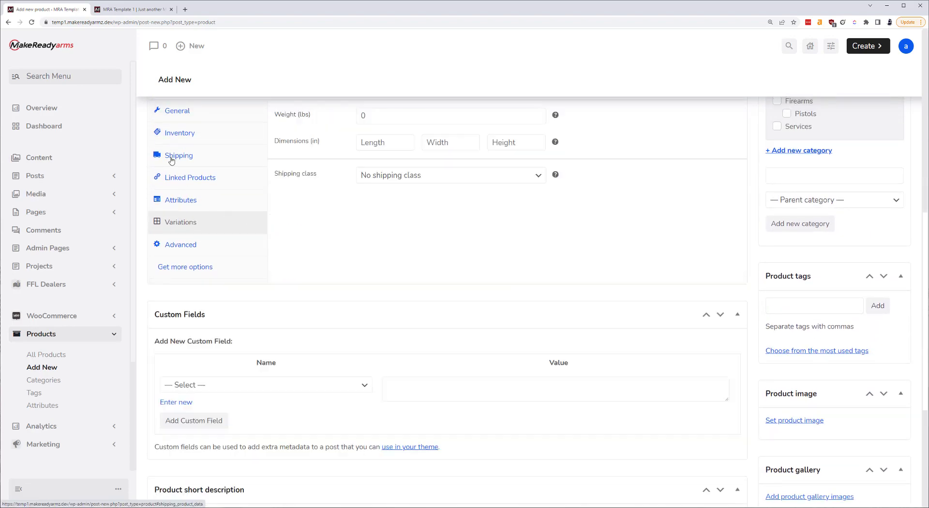
{"action": "scroll", "coordinate": [307, 209], "scroll_direction": "up", "scroll_amount": 1}
{"action": "scroll", "coordinate": [306, 209], "scroll_direction": "up", "scroll_amount": 1}
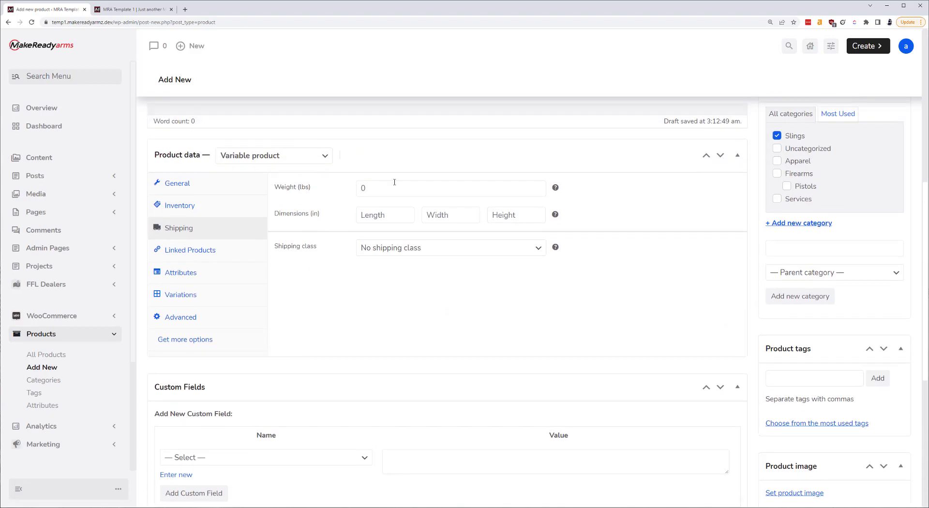
{"action": "left_click", "coordinate": [394, 187]}
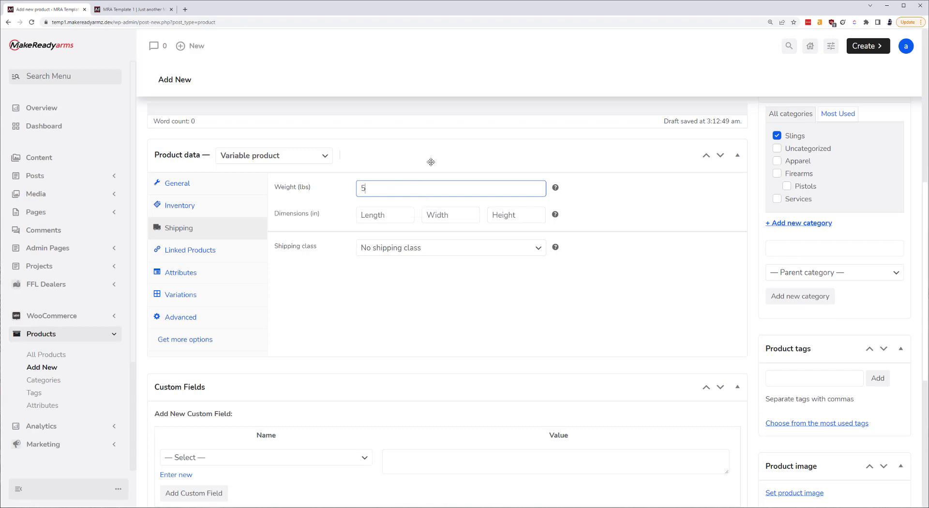
{"action": "left_click", "coordinate": [431, 161]}
{"action": "left_click", "coordinate": [389, 164]}
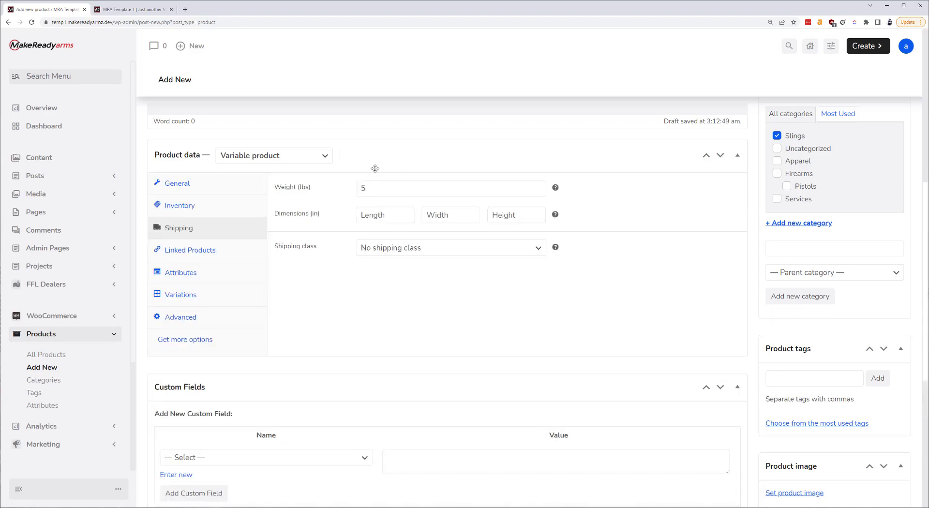
Step: Set the product's shipping dimensions to 4 × 4 × 4 in
{"action": "left_click", "coordinate": [382, 216]}
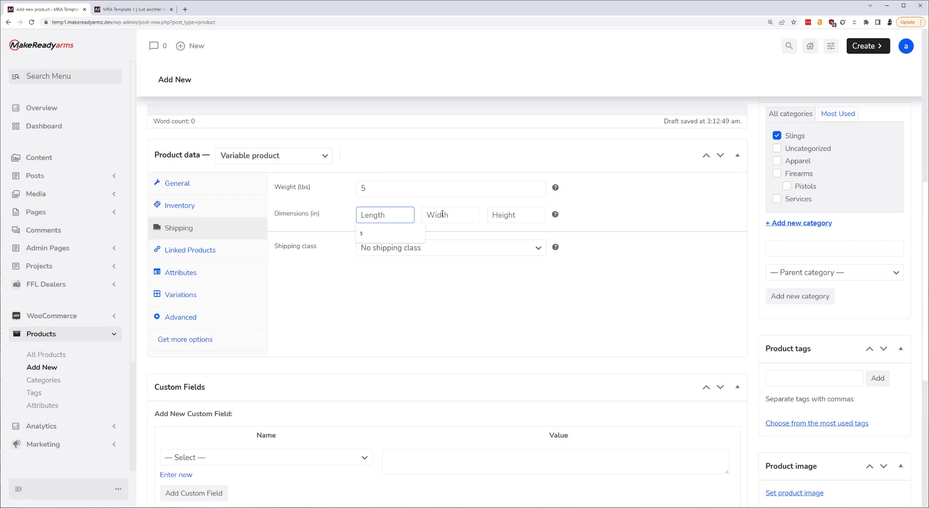
{"action": "type", "text": "4"}
{"action": "key", "text": "Tab"}
{"action": "type", "text": "4"}
{"action": "key", "text": "Tab"}
{"action": "type", "text": "4"}
{"action": "left_click", "coordinate": [501, 297]}
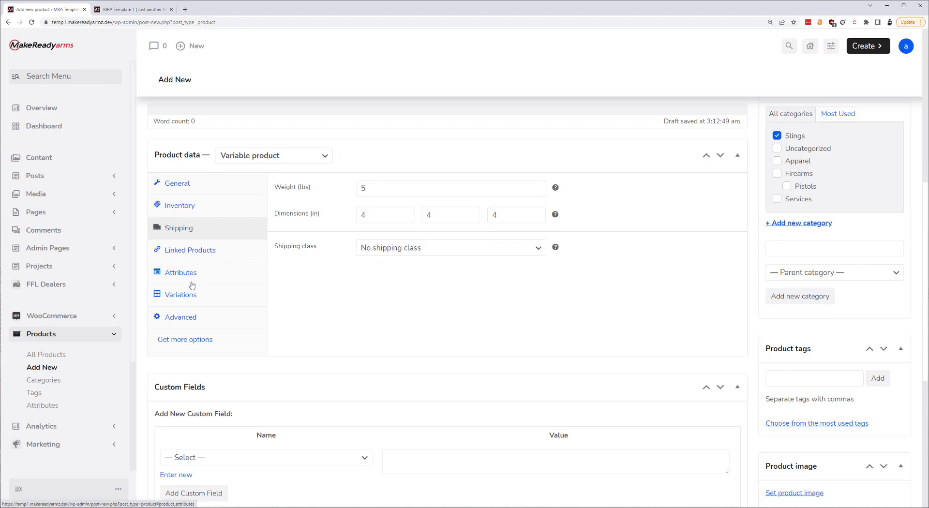
Step: Review the product's inventory and general tax settings, plus the custom fields and short description areas
{"action": "left_click", "coordinate": [182, 214]}
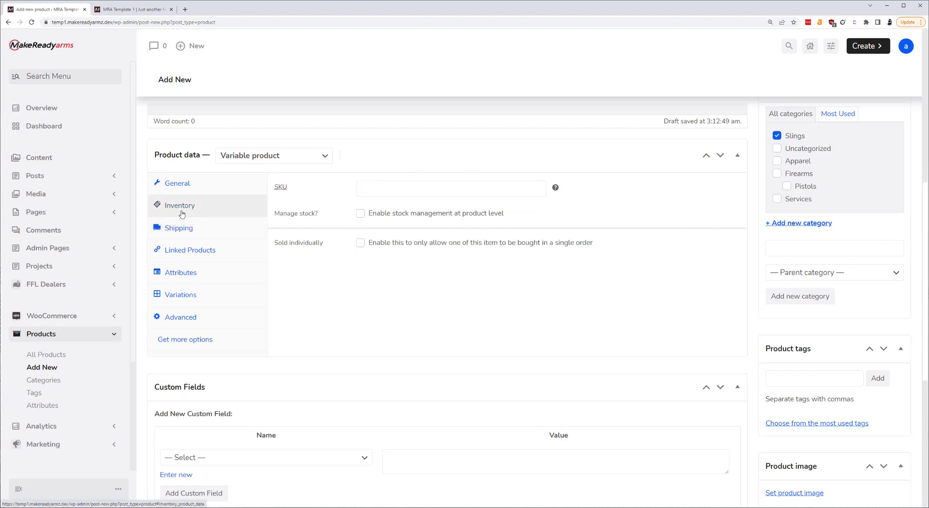
{"action": "left_click", "coordinate": [177, 184]}
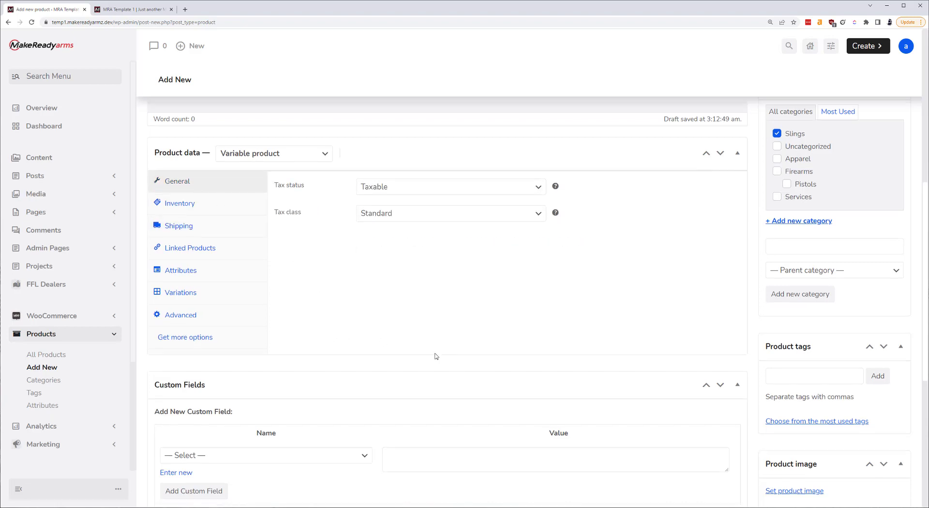
{"action": "scroll", "coordinate": [715, 365], "scroll_direction": "down", "scroll_amount": 3}
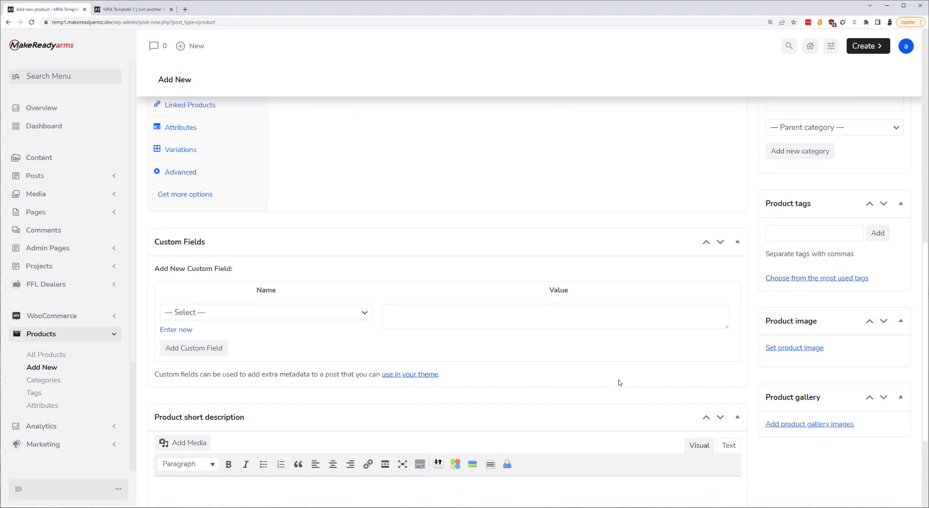
{"action": "scroll", "coordinate": [540, 381], "scroll_direction": "down", "scroll_amount": 3}
Step: Write the main product description "This is our sling product."
{"action": "scroll", "coordinate": [537, 380], "scroll_direction": "up", "scroll_amount": 4}
{"action": "scroll", "coordinate": [534, 381], "scroll_direction": "up", "scroll_amount": 9}
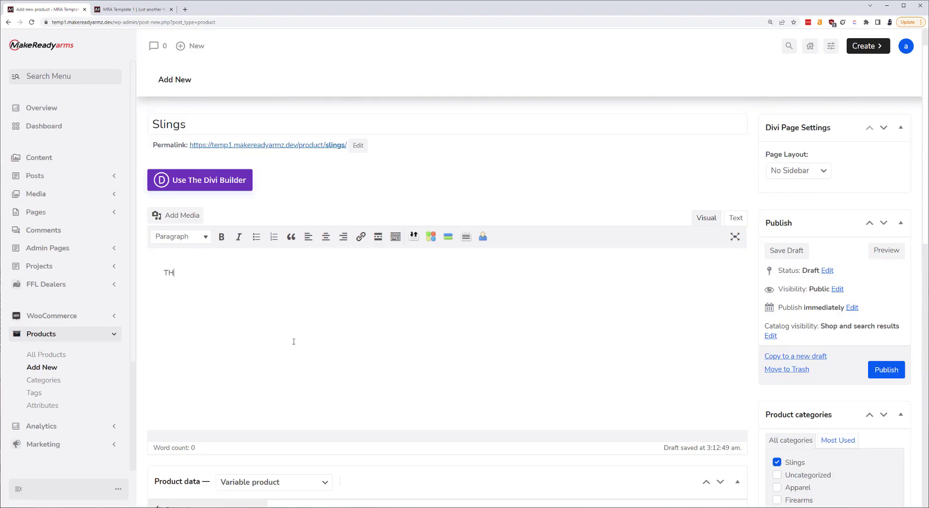
{"action": "type", "text": "is is"}
{"action": "key", "text": "BackSpace"}
{"action": "key", "text": "BackSpace"}
{"action": "key", "text": "BackSpace"}
{"action": "key", "text": "BackSpace"}
{"action": "key", "text": "BackSpace"}
{"action": "key", "text": "BackSpace"}
{"action": "key", "text": "BackSpace"}
{"action": "type", "text": "his is our sling product."}
Step: Publish the Slings product and open its store page in a new tab to check the price and options
{"action": "left_click", "coordinate": [887, 370]}
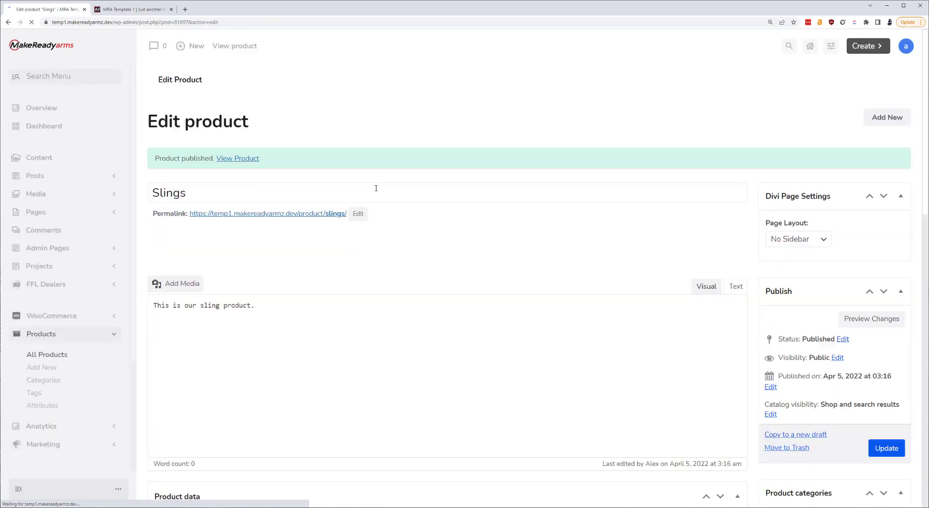
{"action": "right_click", "coordinate": [244, 159]}
{"action": "left_click", "coordinate": [257, 165]}
{"action": "left_click", "coordinate": [142, 13]}
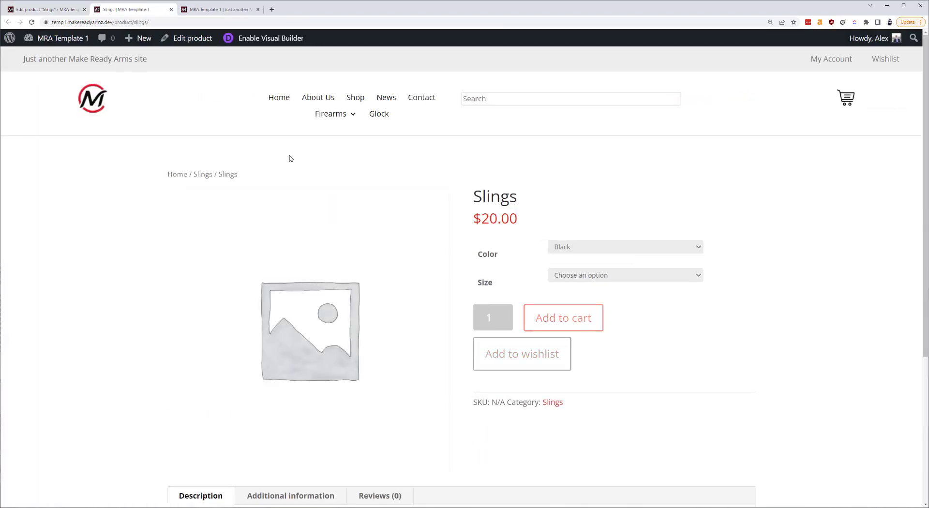
{"action": "scroll", "coordinate": [287, 170], "scroll_direction": "down", "scroll_amount": 1}
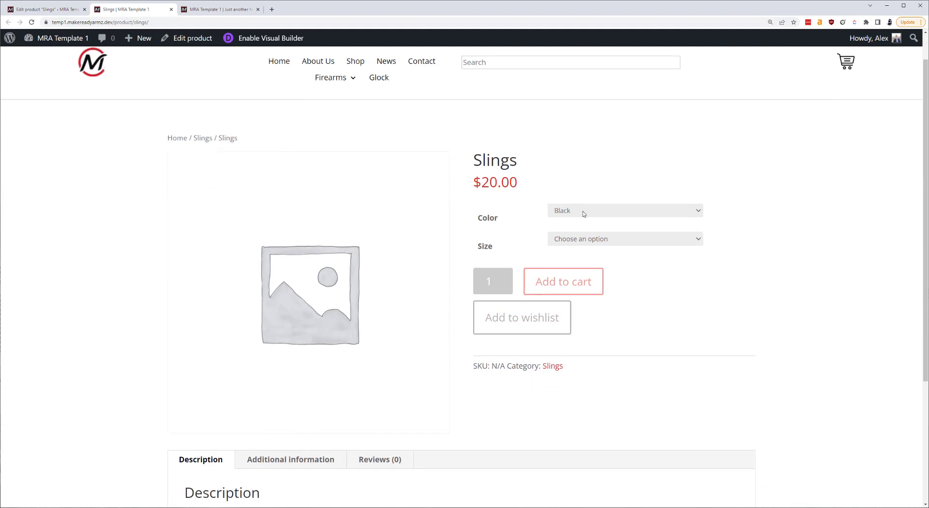
Step: Return to the Slings product editor and check the default form values in its variation settings
{"action": "left_click", "coordinate": [29, 9]}
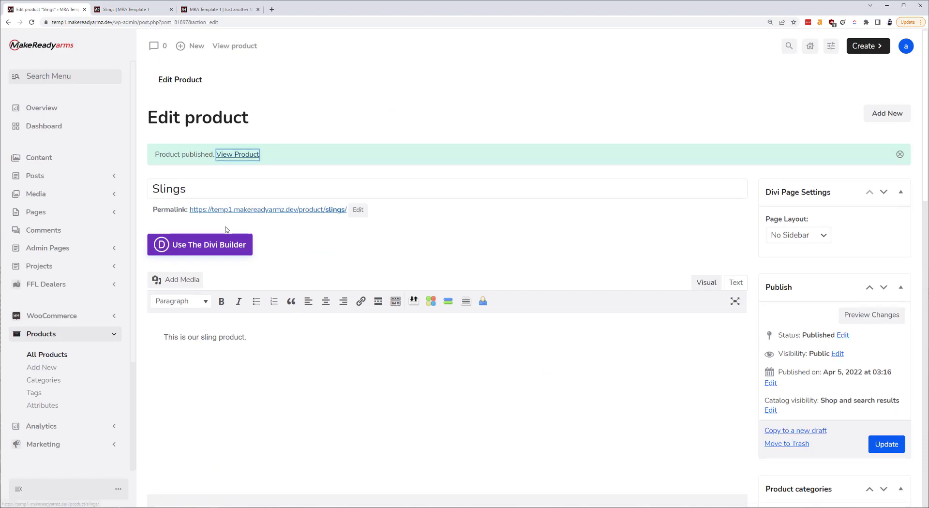
{"action": "scroll", "coordinate": [224, 221], "scroll_direction": "down", "scroll_amount": 8}
{"action": "left_click", "coordinate": [205, 295]}
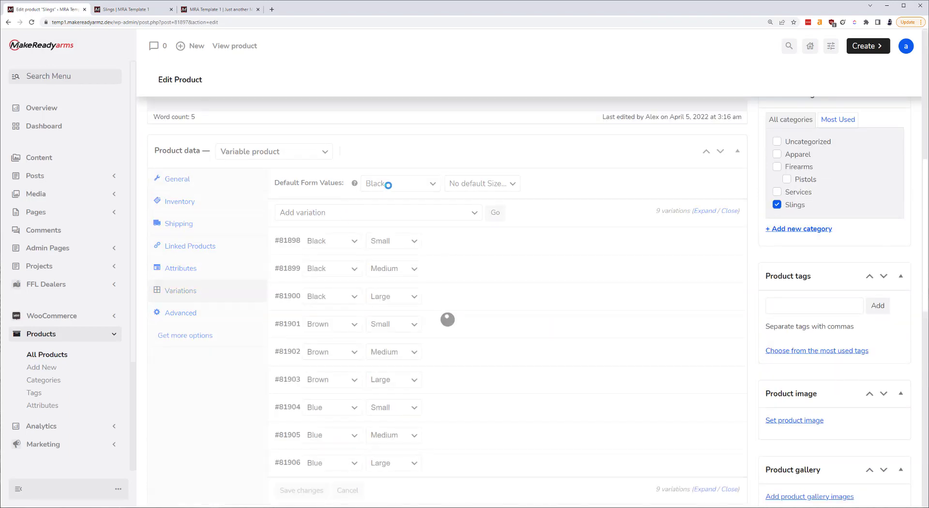
Step: On the Slings store page, preview the Black color in the Small and Medium sizes
{"action": "left_click", "coordinate": [154, 11]}
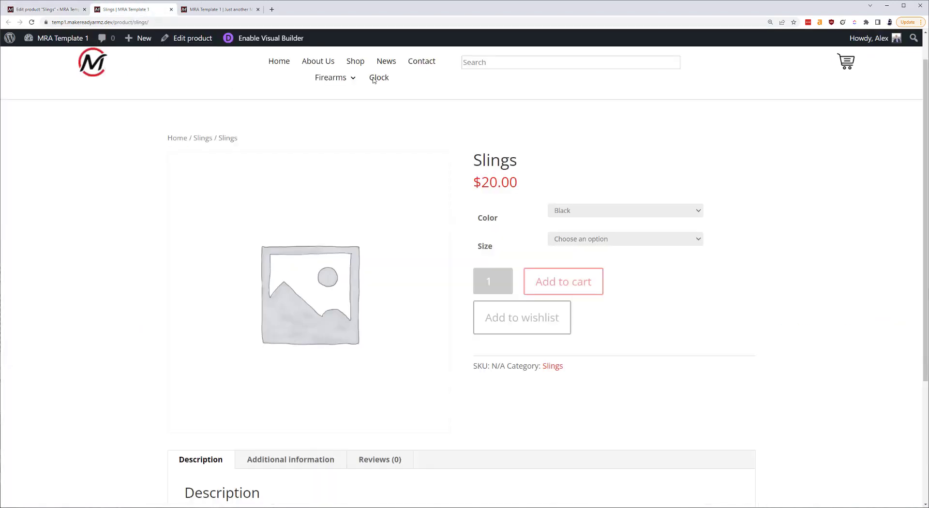
{"action": "left_click", "coordinate": [583, 211]}
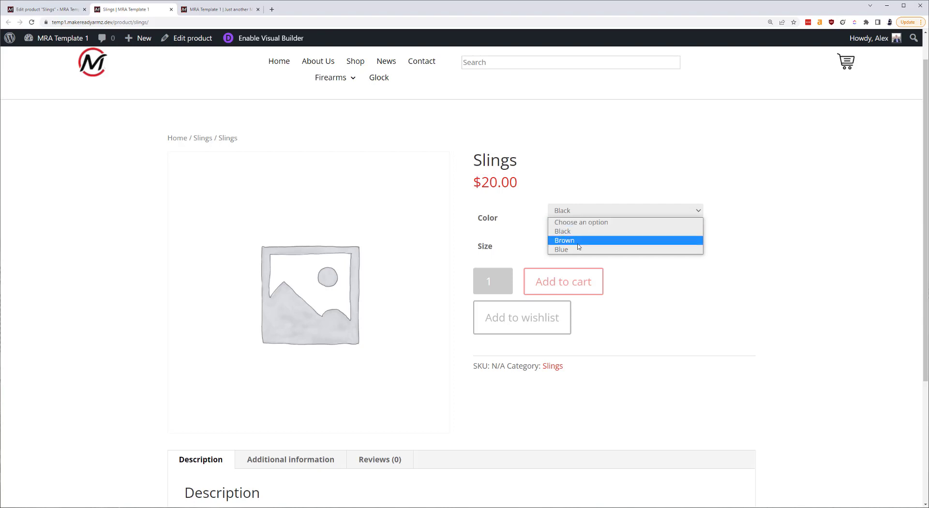
{"action": "left_click", "coordinate": [578, 231]}
{"action": "left_click", "coordinate": [583, 239]}
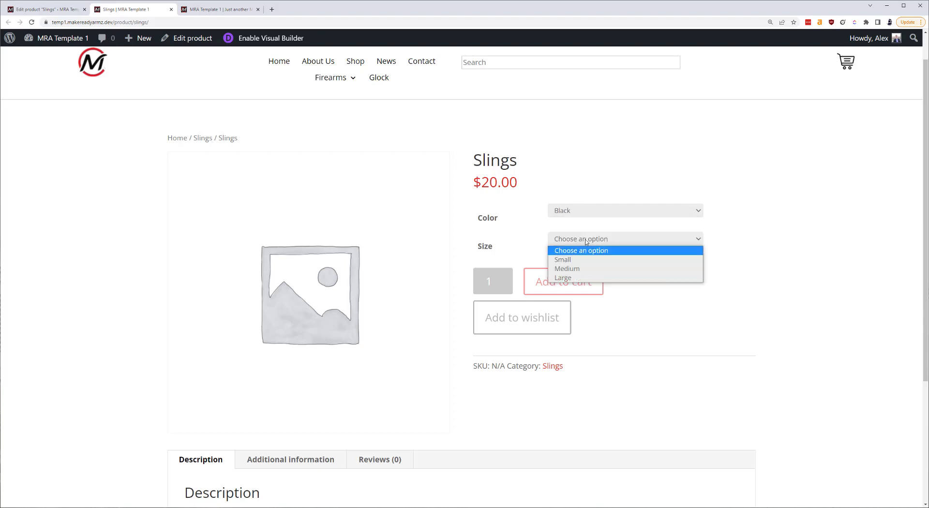
{"action": "left_click", "coordinate": [586, 261]}
{"action": "left_click", "coordinate": [585, 239]}
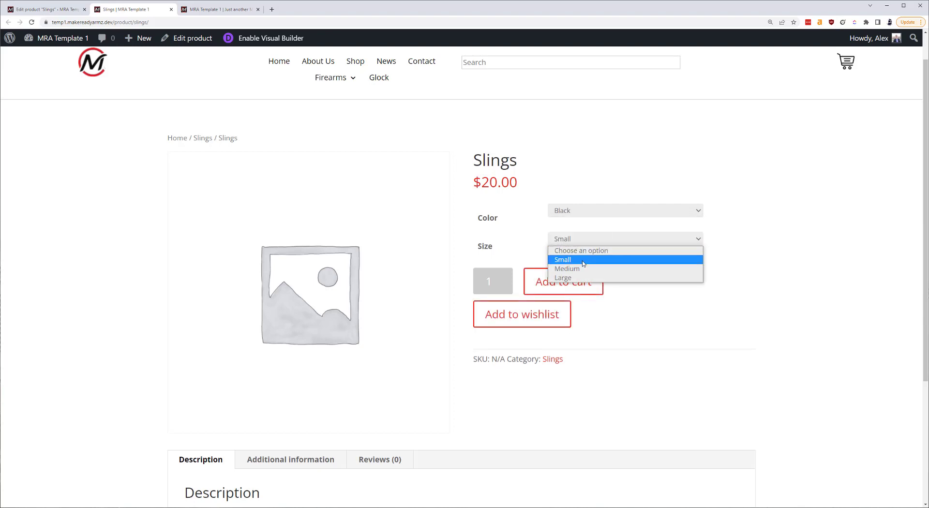
{"action": "left_click", "coordinate": [583, 270]}
Step: Preview the Black sling in size Large and examine its stock availability
{"action": "left_click", "coordinate": [573, 212]}
{"action": "left_click", "coordinate": [578, 230]}
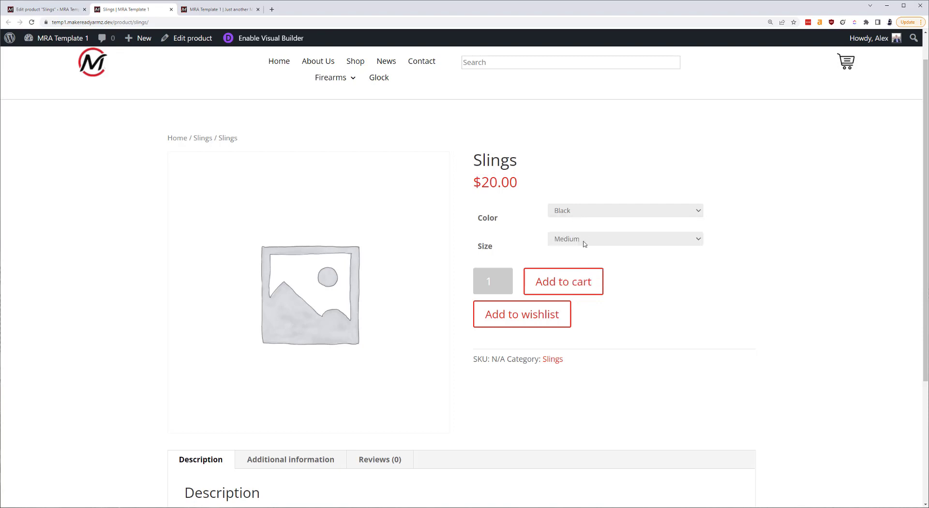
{"action": "left_click", "coordinate": [584, 240]}
{"action": "left_click", "coordinate": [587, 277]}
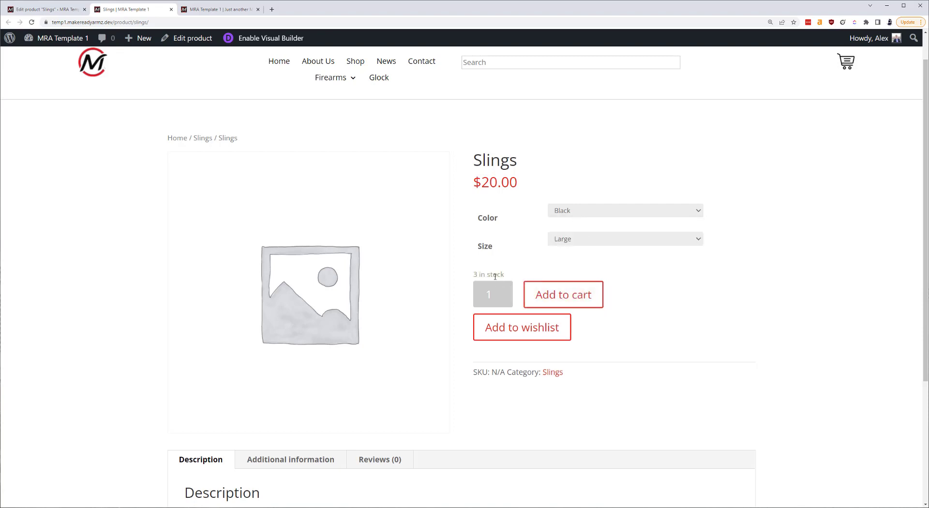
{"action": "left_click_drag", "start_coordinate": [468, 275], "coordinate": [579, 268]}
{"action": "left_click", "coordinate": [582, 271]}
Step: Add the Black sling in size Small to the cart, then return to the Slings product editor
{"action": "left_click", "coordinate": [606, 236]}
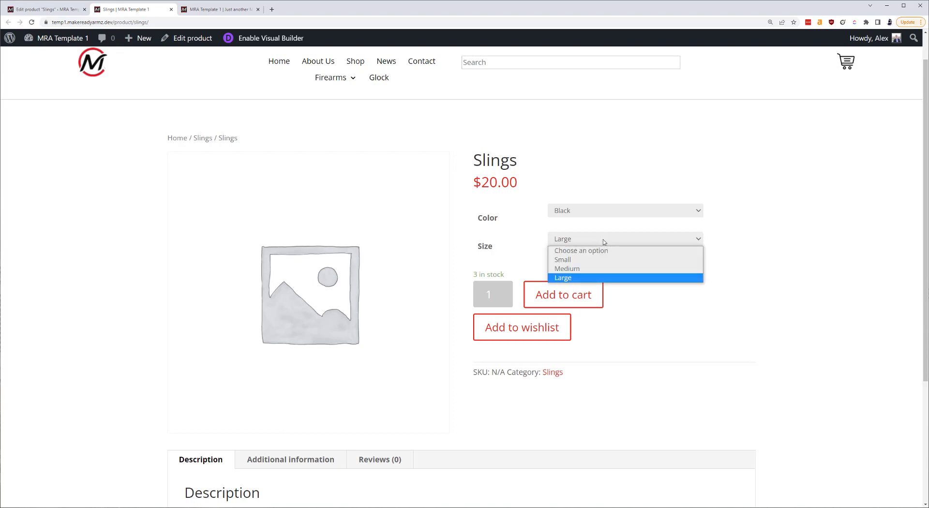
{"action": "left_click", "coordinate": [605, 258]}
{"action": "left_click", "coordinate": [564, 287]}
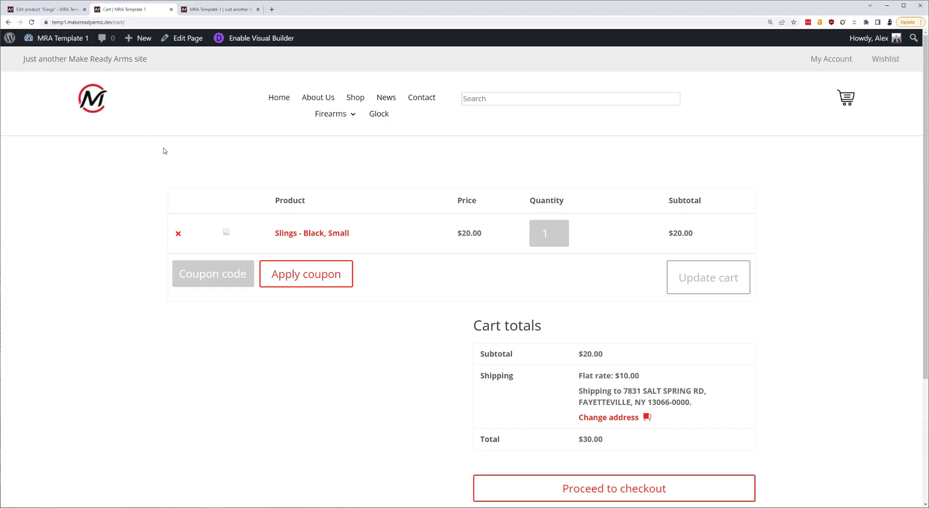
{"action": "left_click", "coordinate": [78, 8]}
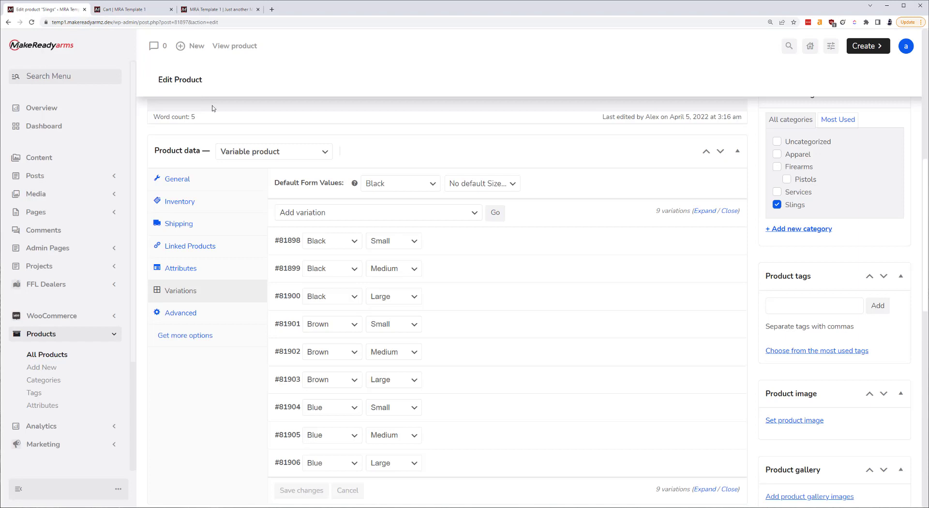